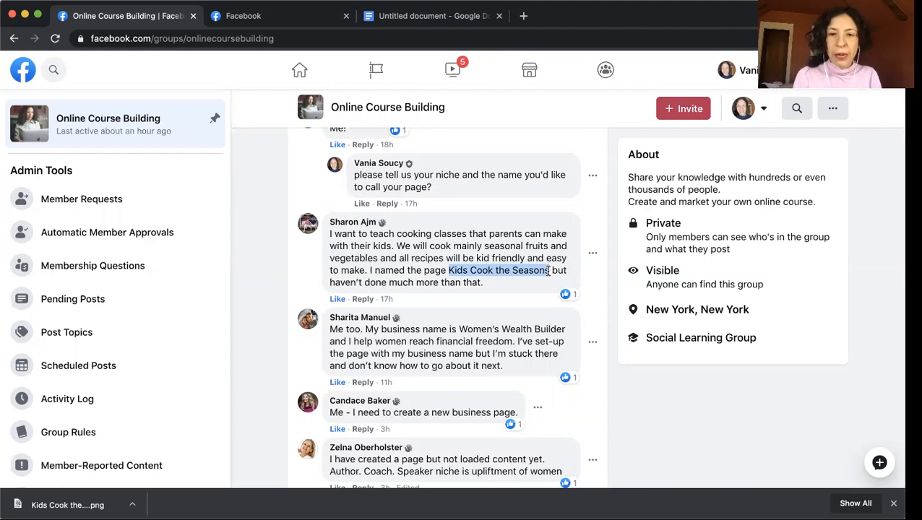
- Start creating a new Facebook Page of the Community or Public Figure type
{"action": "left_click", "coordinate": [285, 22]}
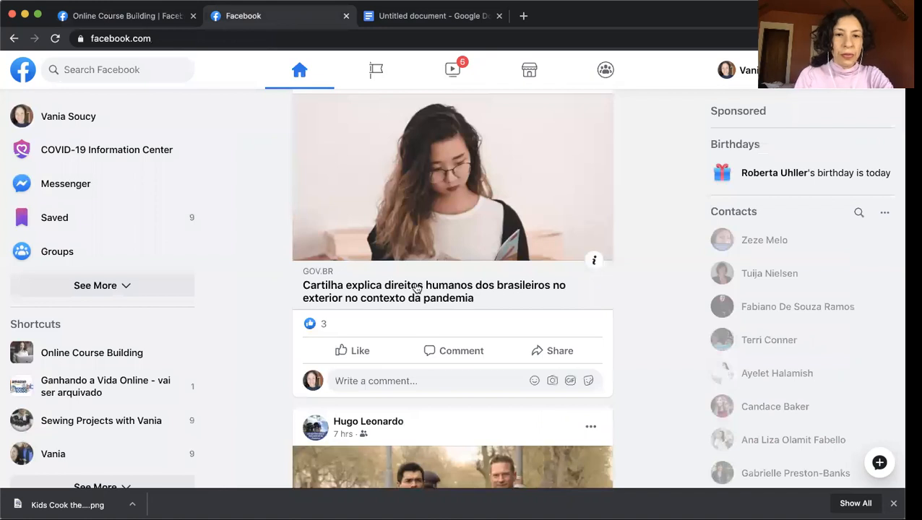
{"action": "left_click", "coordinate": [371, 72]}
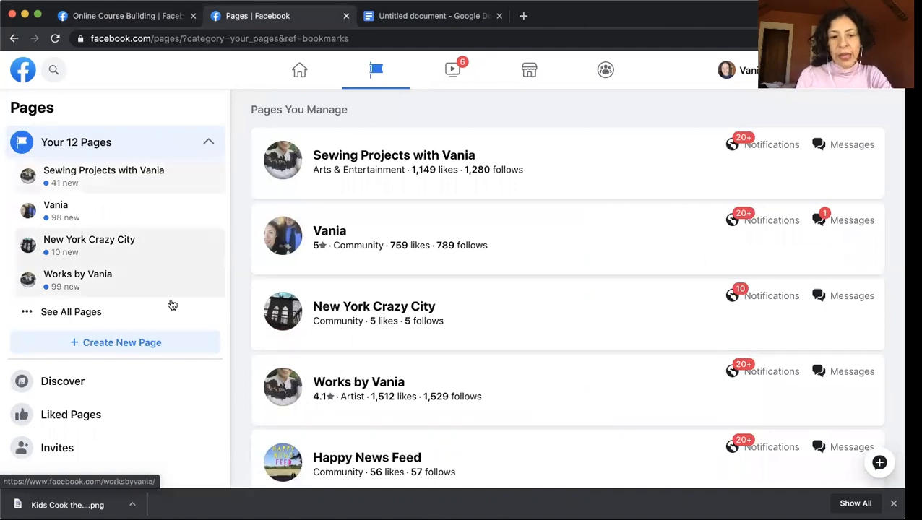
{"action": "left_click", "coordinate": [140, 343]}
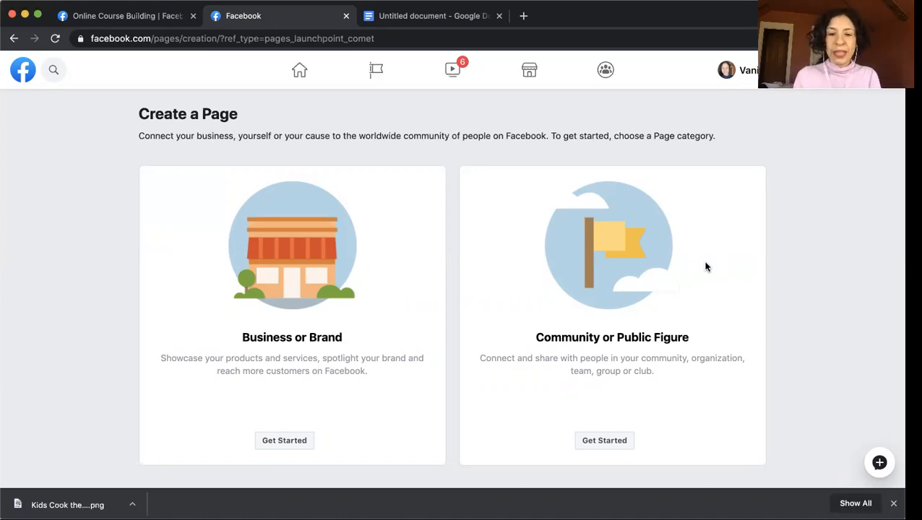
{"action": "left_click", "coordinate": [611, 442]}
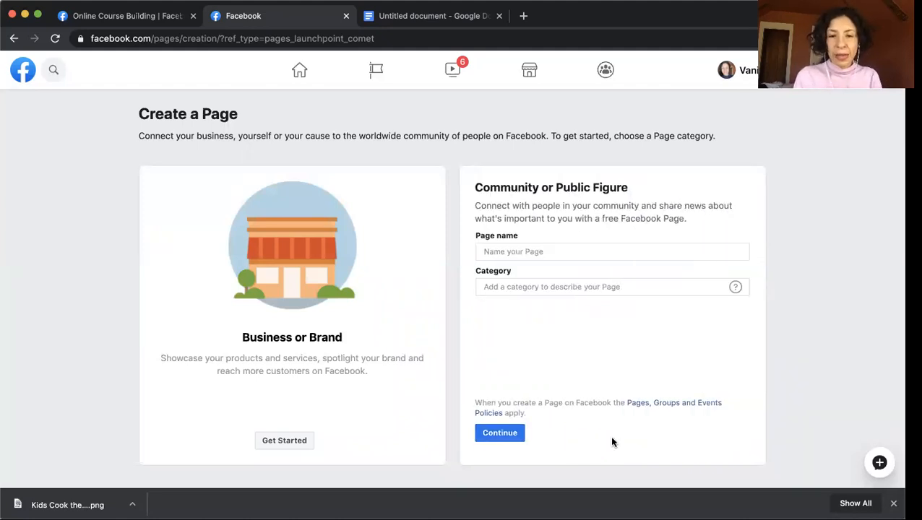
- Name the new page "Kids Cook the Seasons", taking the name from the member's comment in the Online Course Building group
{"action": "left_click", "coordinate": [149, 15]}
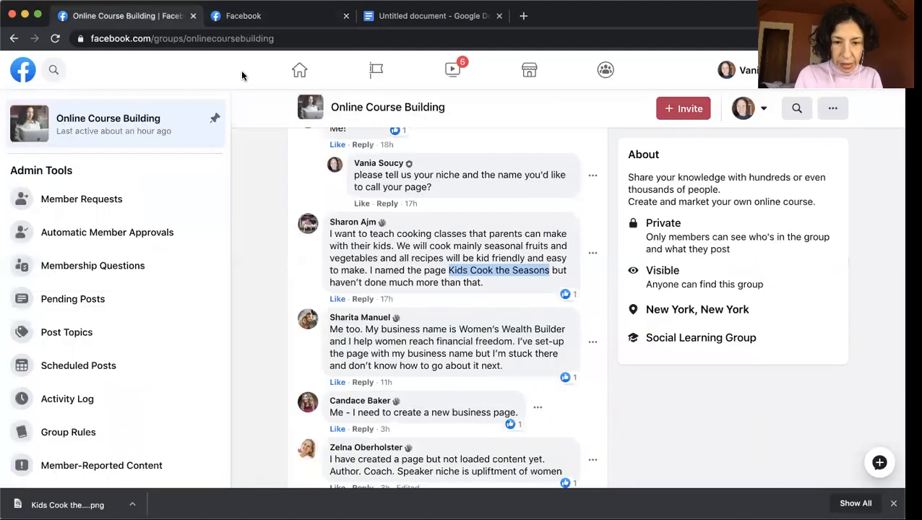
{"action": "left_click", "coordinate": [296, 16]}
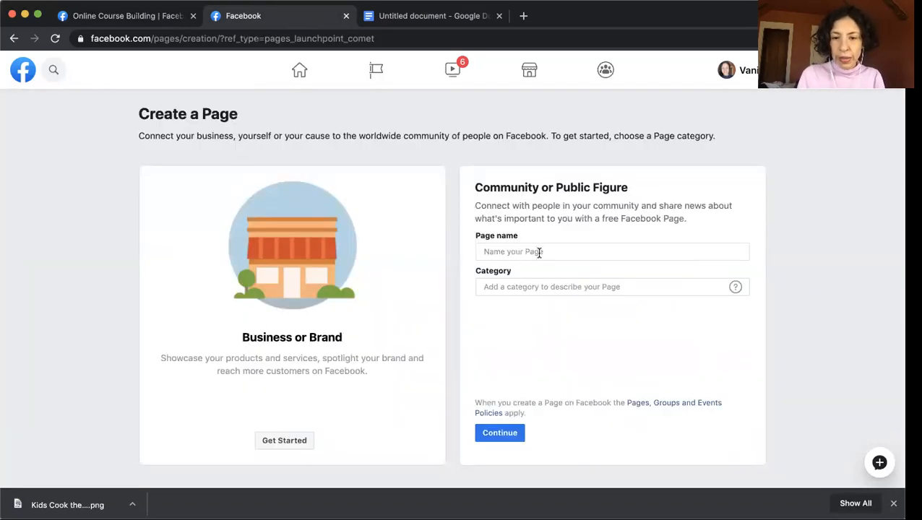
{"action": "left_click", "coordinate": [538, 252]}
{"action": "type", "text": "Kids Cook the Seasons"}
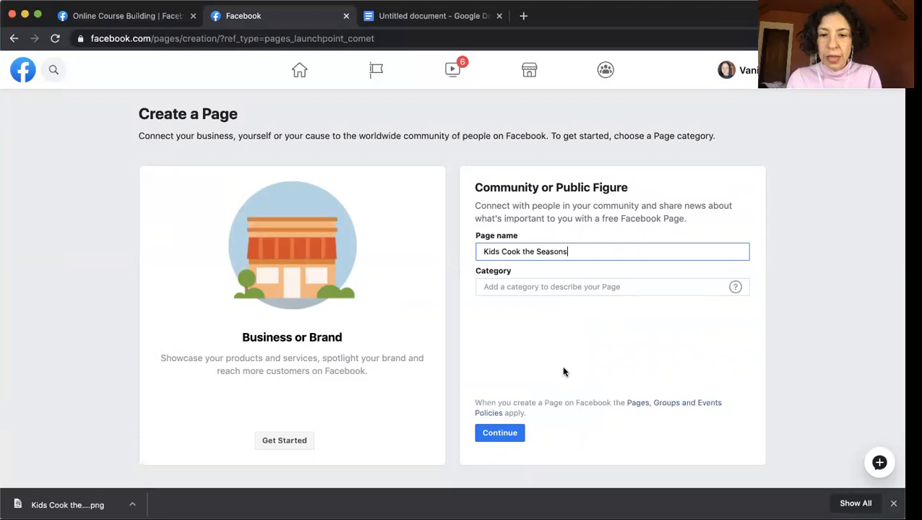
- Set the page category to Kitchen/Cooking and continue with the page creation
{"action": "left_click", "coordinate": [555, 283]}
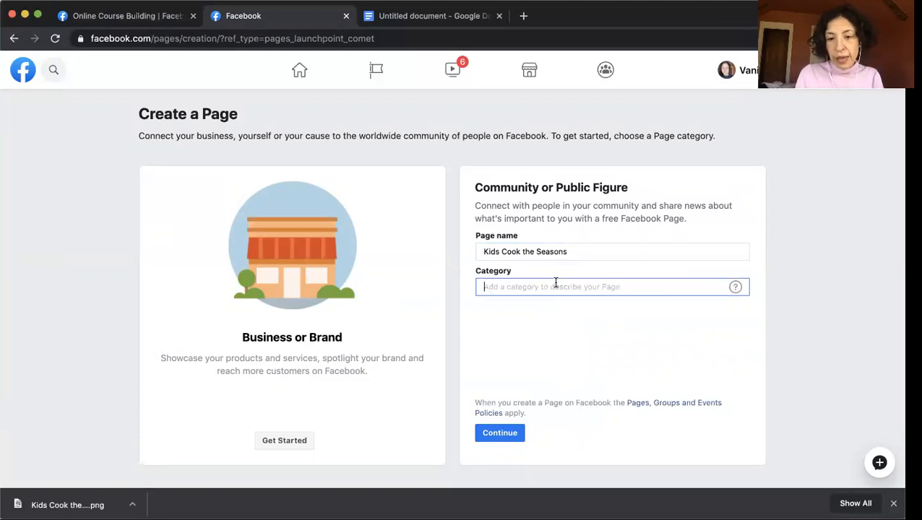
{"action": "type", "text": "c"}
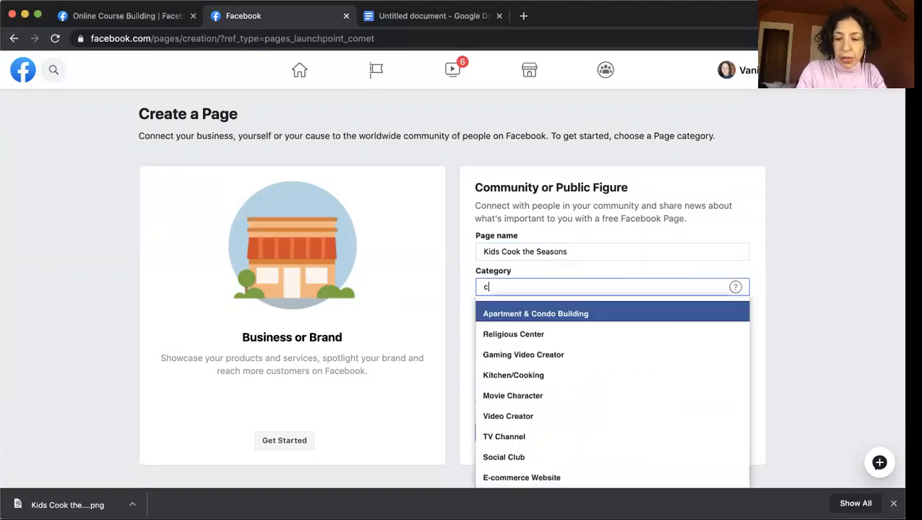
{"action": "type", "text": "ook"}
{"action": "left_click", "coordinate": [561, 313]}
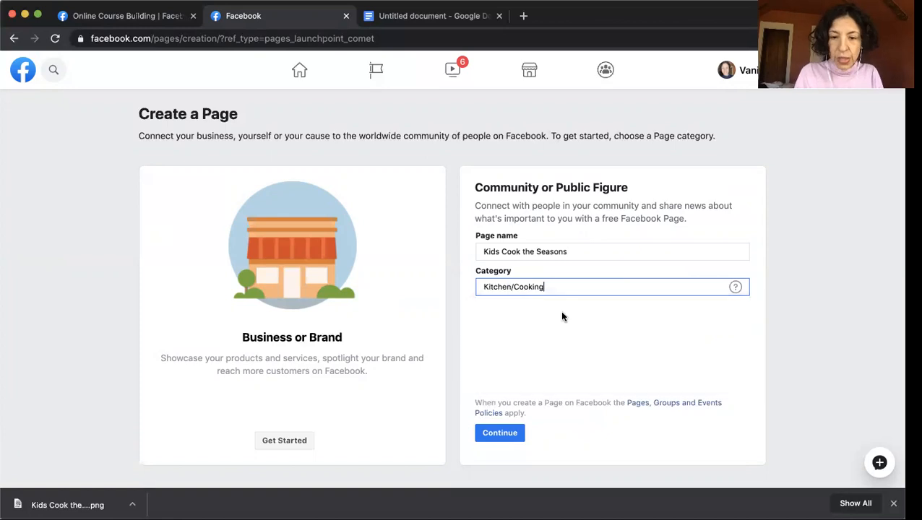
{"action": "left_click", "coordinate": [497, 437]}
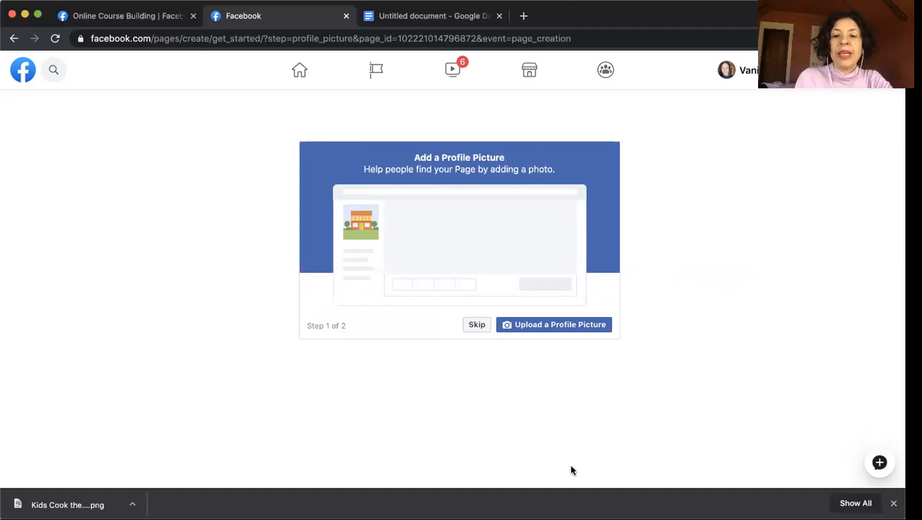
- Upload the Screen Shot PNG from the Vania-OCBP folder as the page's profile picture
{"action": "left_click", "coordinate": [568, 328]}
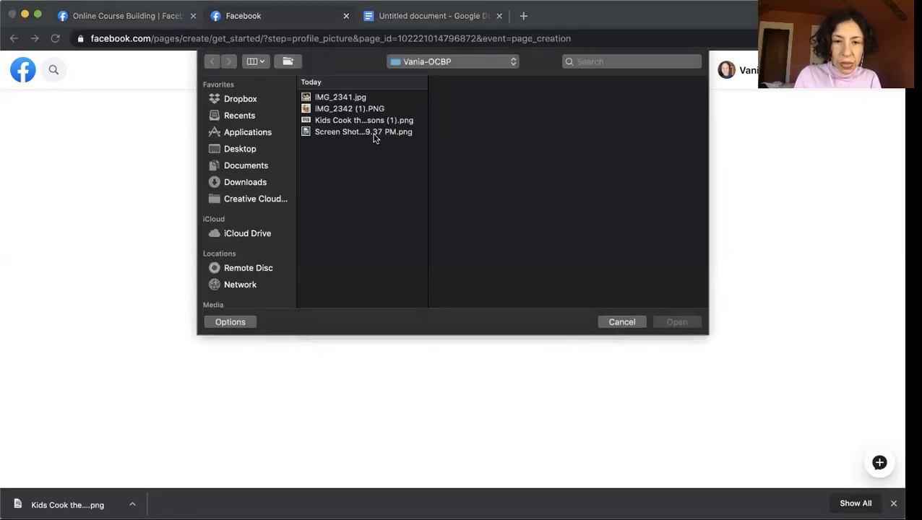
{"action": "left_click", "coordinate": [375, 133]}
{"action": "left_click", "coordinate": [670, 321]}
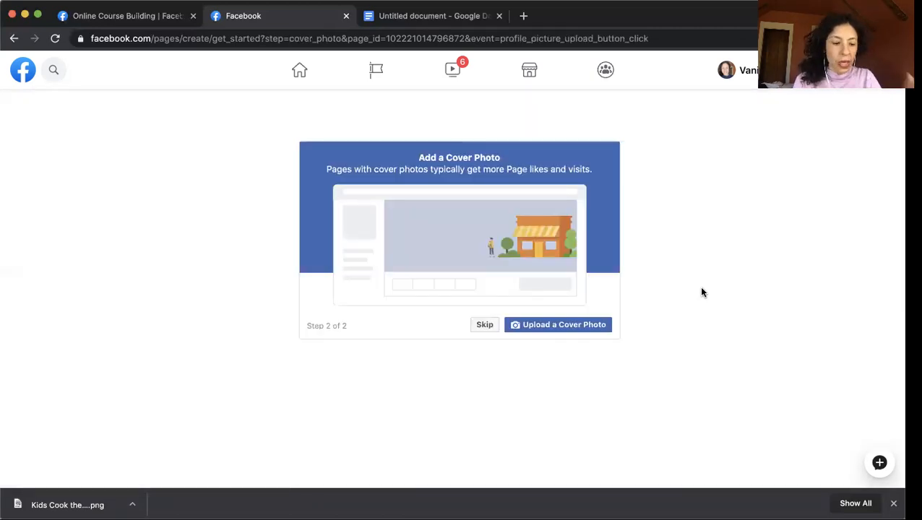
- Upload "Kids Cook the Seasons (1).png" as the page's cover photo
{"action": "left_click", "coordinate": [576, 330]}
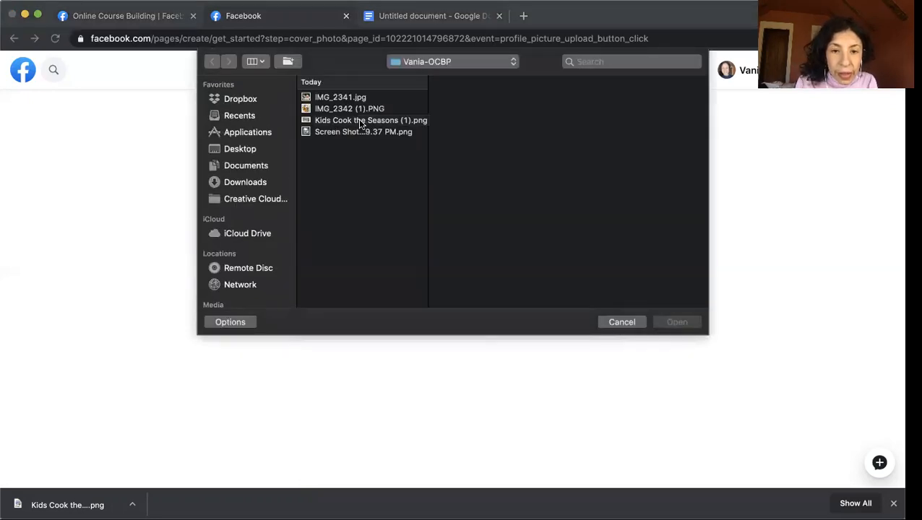
{"action": "left_click", "coordinate": [360, 121]}
{"action": "left_click", "coordinate": [682, 324]}
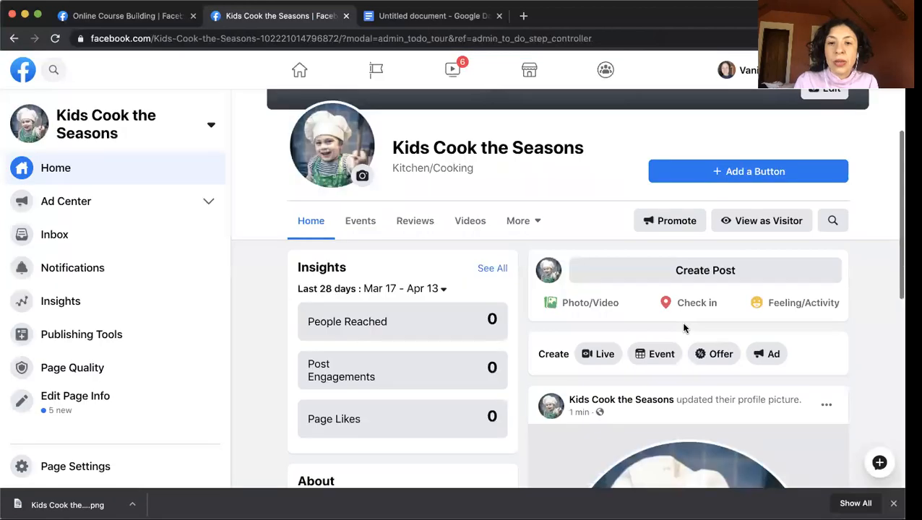
- Reload the new page and examine its cover photo at full size, then its Insights, About and post sections
{"action": "scroll", "coordinate": [499, 267], "scroll_direction": "up", "scroll_amount": 3}
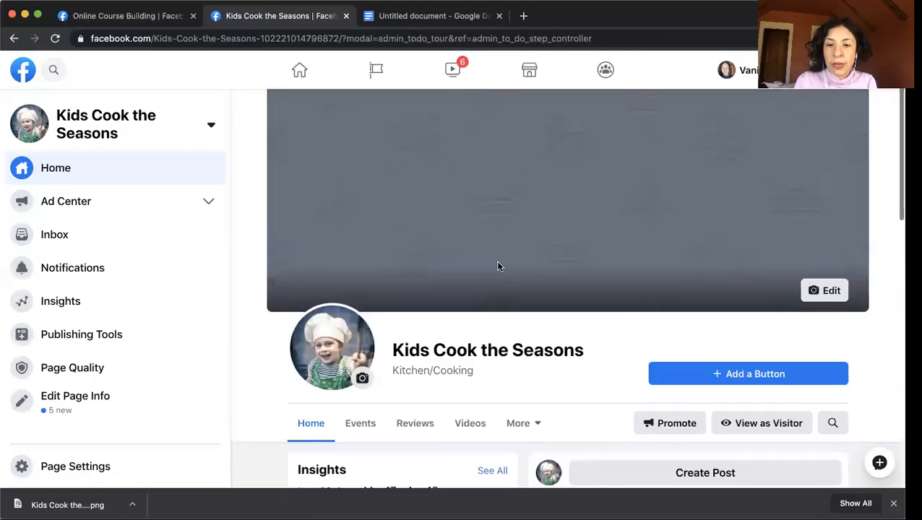
{"action": "left_click", "coordinate": [55, 38]}
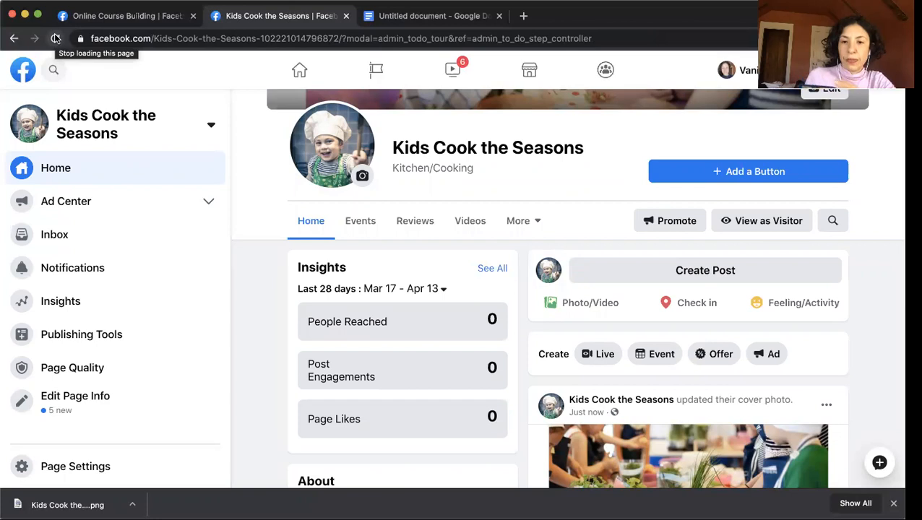
{"action": "scroll", "coordinate": [385, 164], "scroll_direction": "up", "scroll_amount": 3}
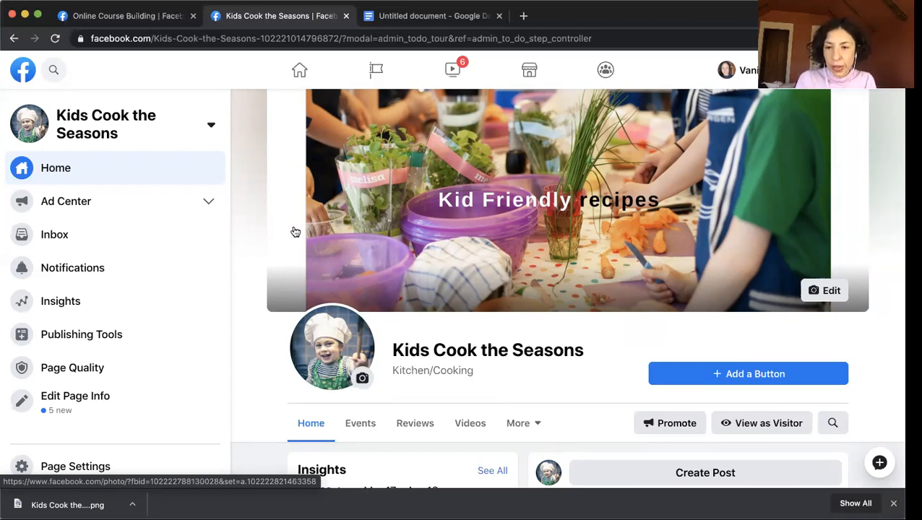
{"action": "left_click", "coordinate": [712, 196]}
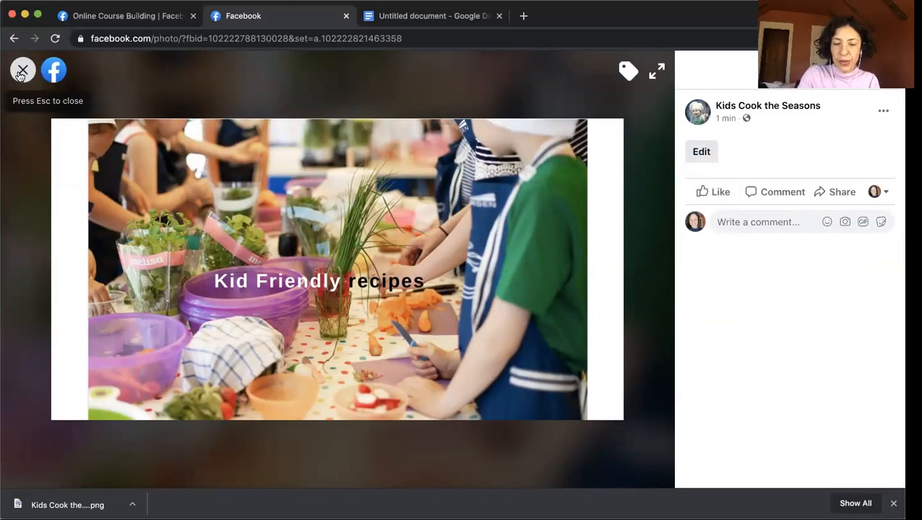
{"action": "left_click", "coordinate": [22, 70]}
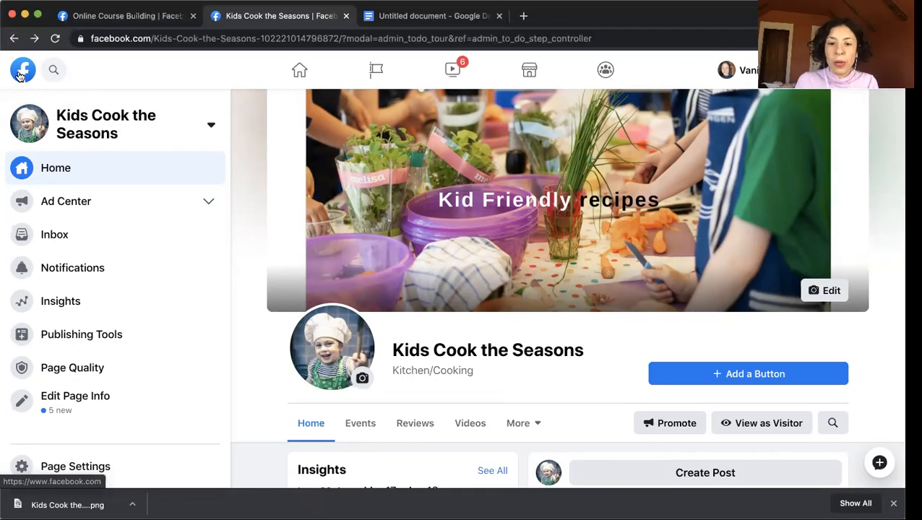
{"action": "scroll", "coordinate": [405, 251], "scroll_direction": "down", "scroll_amount": 2}
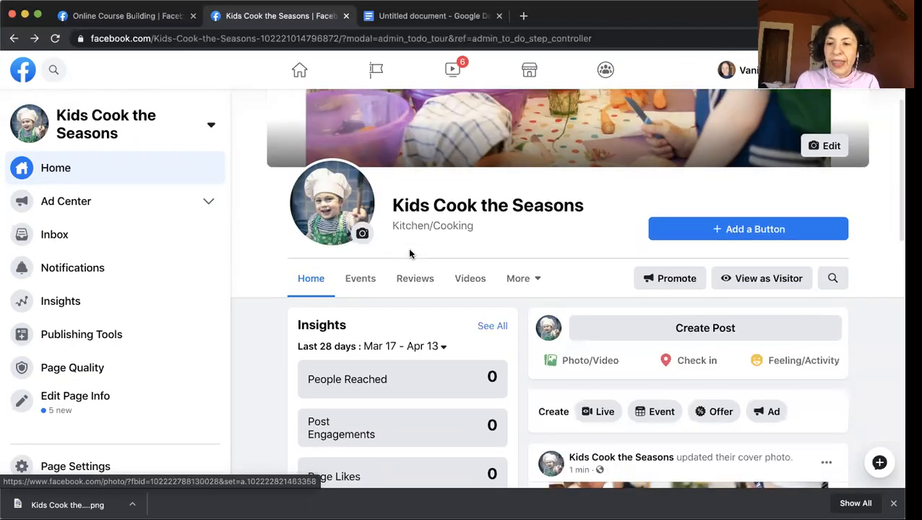
{"action": "scroll", "coordinate": [409, 252], "scroll_direction": "down", "scroll_amount": 4}
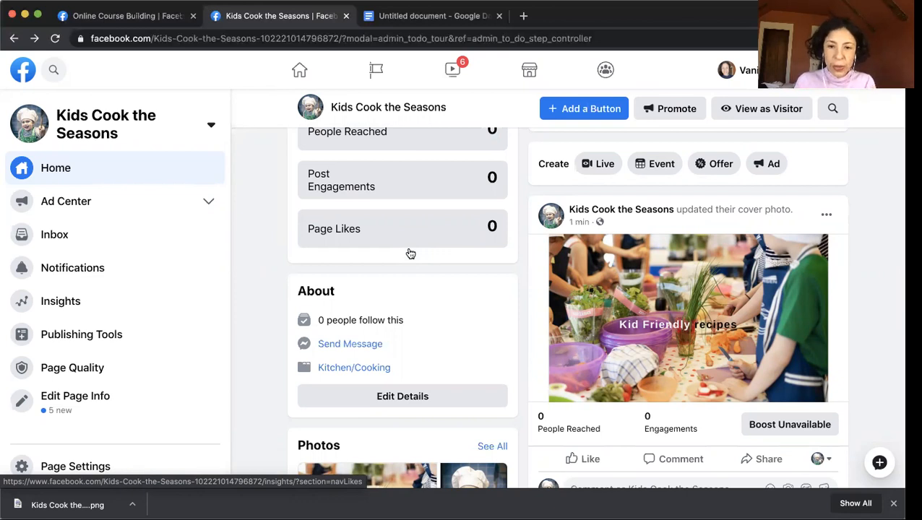
{"action": "scroll", "coordinate": [520, 254], "scroll_direction": "up", "scroll_amount": 5}
{"action": "scroll", "coordinate": [637, 256], "scroll_direction": "down", "scroll_amount": 1}
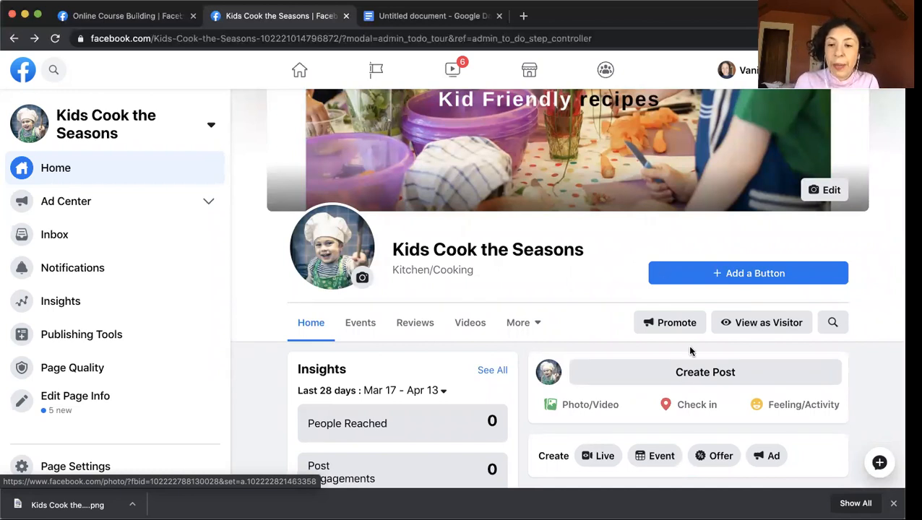
- Publish a post on the page containing only the image "IMG_2342 (1).PNG"
{"action": "left_click", "coordinate": [693, 372]}
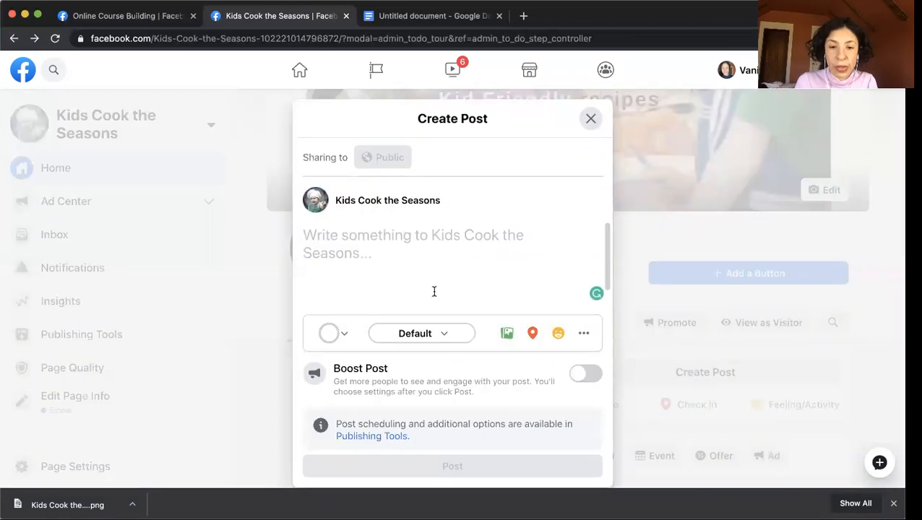
{"action": "scroll", "coordinate": [430, 292], "scroll_direction": "down", "scroll_amount": 1}
{"action": "scroll", "coordinate": [430, 291], "scroll_direction": "up", "scroll_amount": 1}
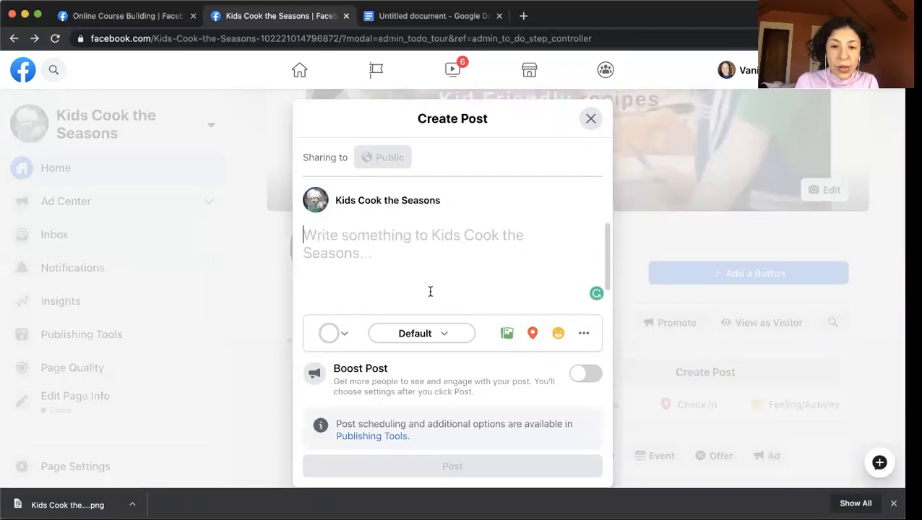
{"action": "left_click", "coordinate": [507, 333]}
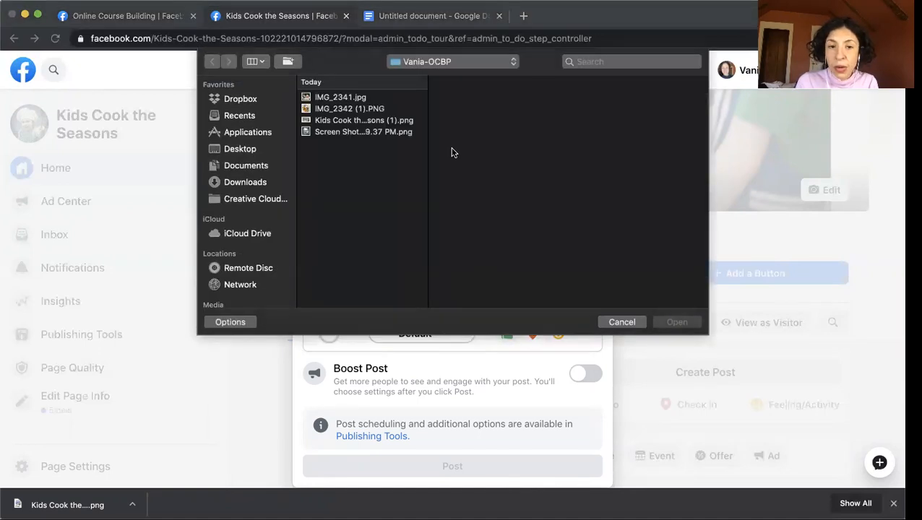
{"action": "left_click", "coordinate": [337, 108]}
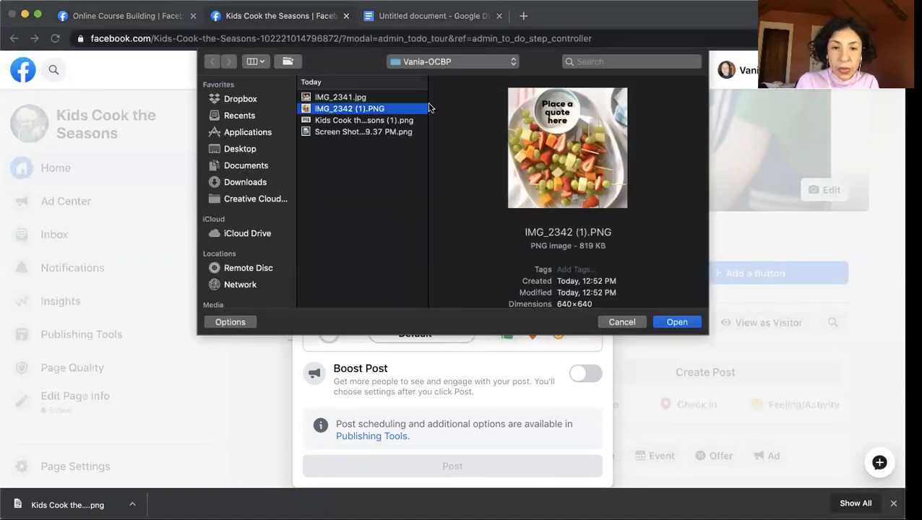
{"action": "left_click", "coordinate": [679, 322]}
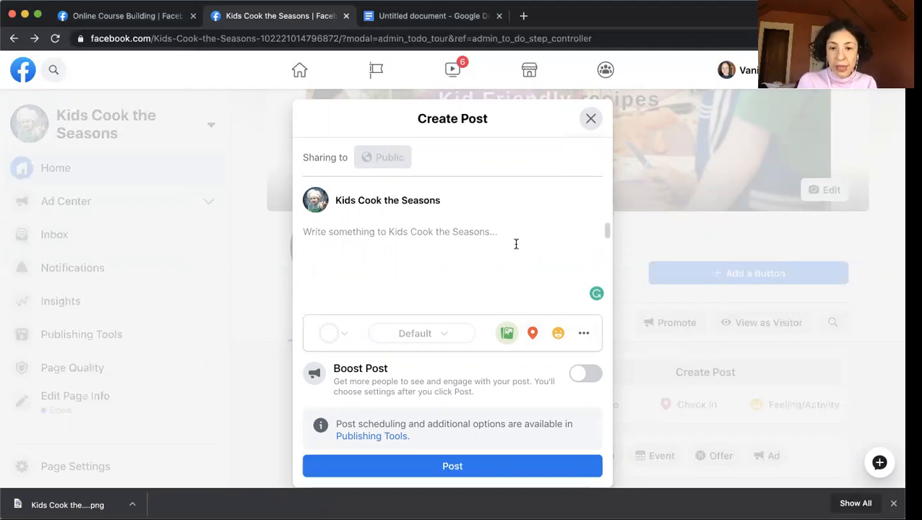
{"action": "left_click", "coordinate": [470, 467]}
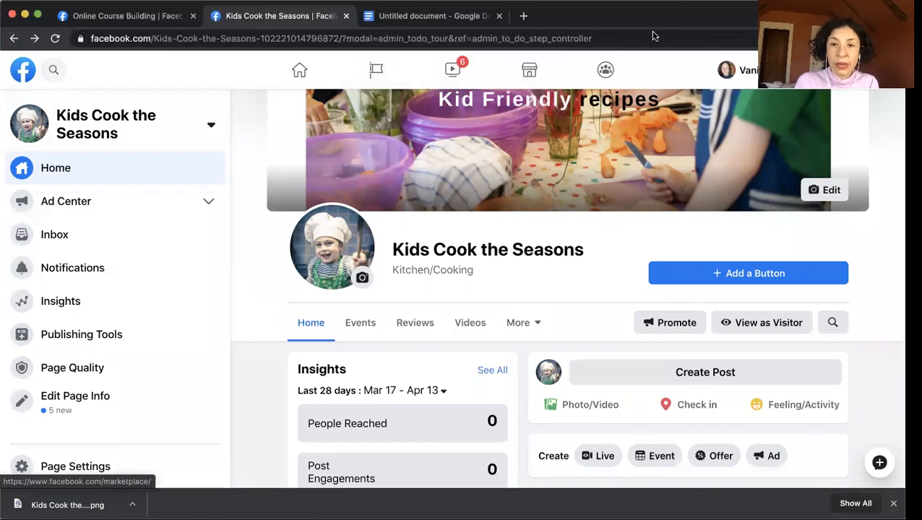
- Switch to the Google Docs document and select the line "How many kids do you have? What age?"
{"action": "left_click", "coordinate": [592, 5]}
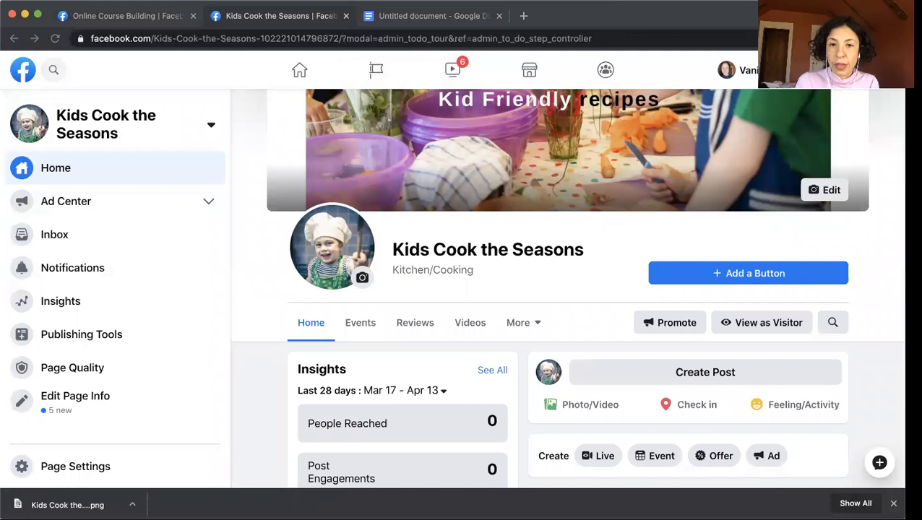
{"action": "left_click", "coordinate": [426, 16]}
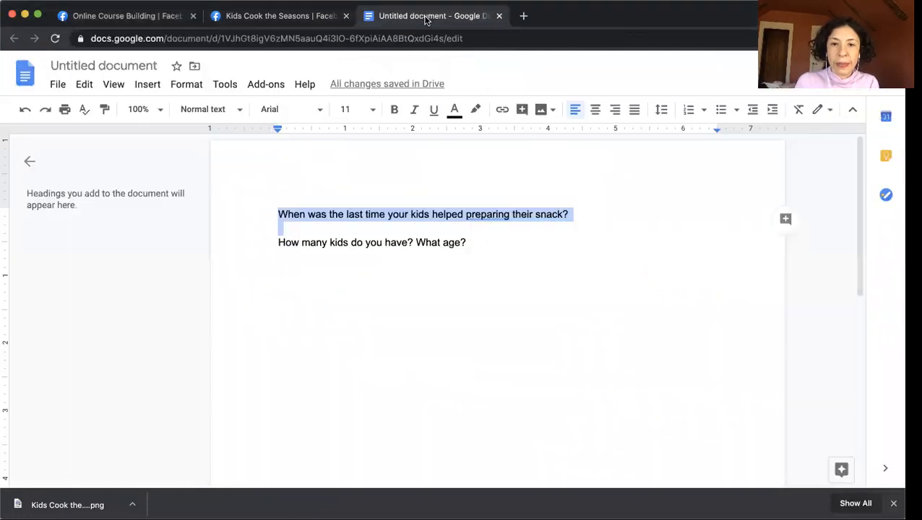
{"action": "left_click", "coordinate": [496, 247]}
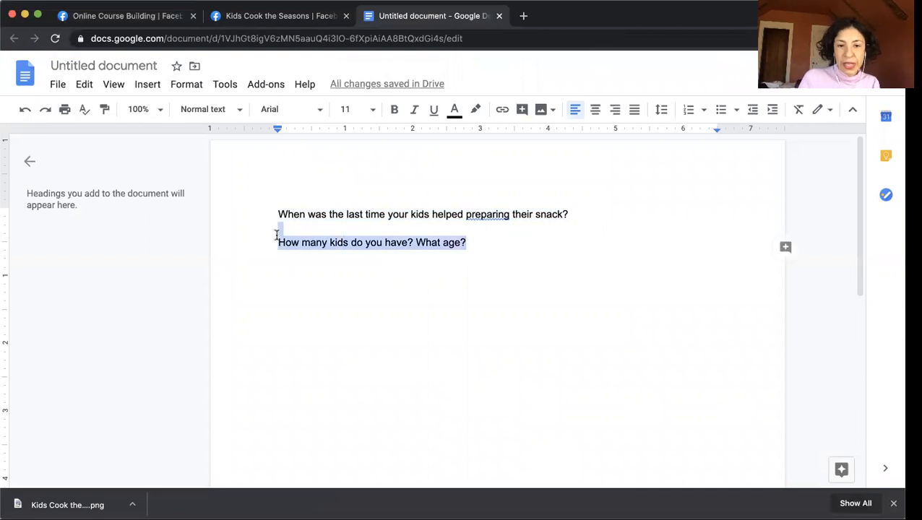
{"action": "left_click_drag", "start_coordinate": [276, 235], "coordinate": [265, 250]}
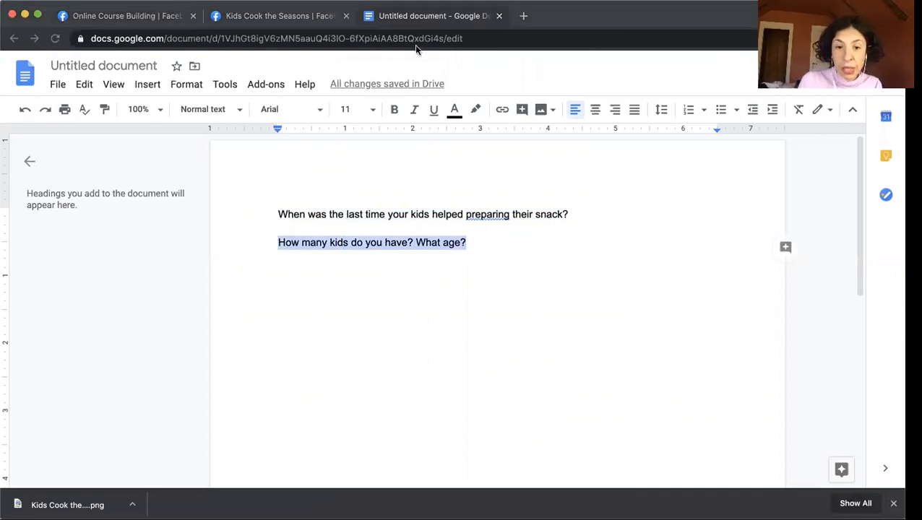
- Return to the Kids Cook the Seasons page and start a new post
{"action": "left_click", "coordinate": [296, 20]}
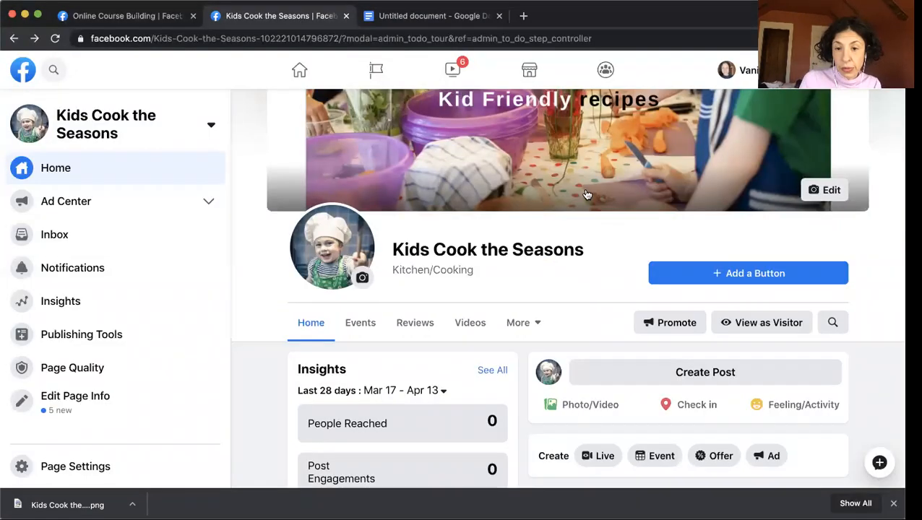
{"action": "scroll", "coordinate": [650, 318], "scroll_direction": "down", "scroll_amount": 2}
{"action": "left_click", "coordinate": [650, 306]}
{"action": "left_click", "coordinate": [427, 249]}
{"action": "type", "text": "Kids Cook the Seasons"}
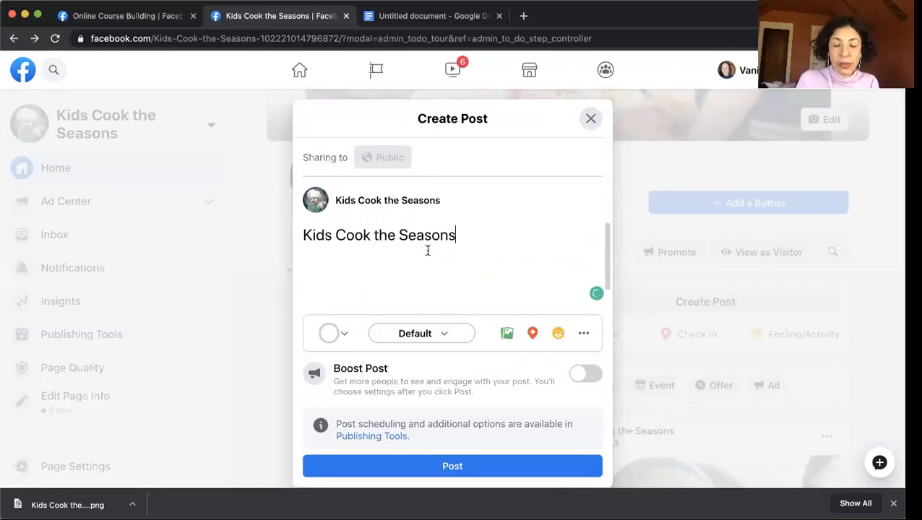
{"action": "left_click_drag", "start_coordinate": [457, 236], "coordinate": [303, 235]}
{"action": "key", "text": "BackSpace"}
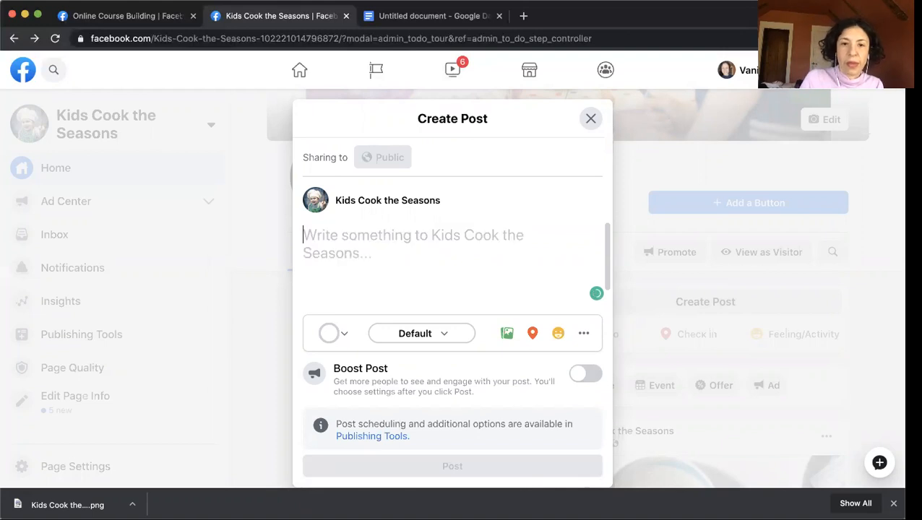
- Copy the line "How many kids do you have? What age?" from the Google Docs document into the new Facebook post
{"action": "left_click", "coordinate": [424, 16]}
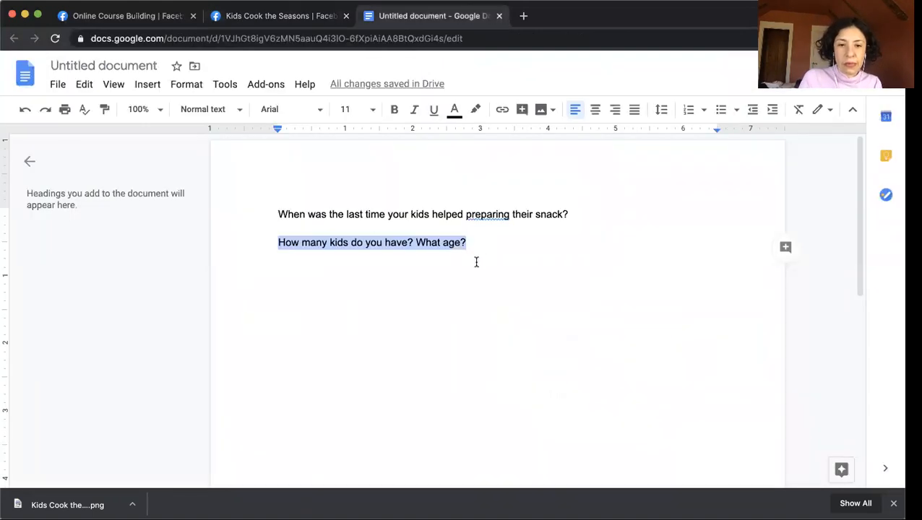
{"action": "left_click", "coordinate": [475, 243]}
{"action": "triple_click", "coordinate": [254, 239]}
{"action": "key", "text": "super+c"}
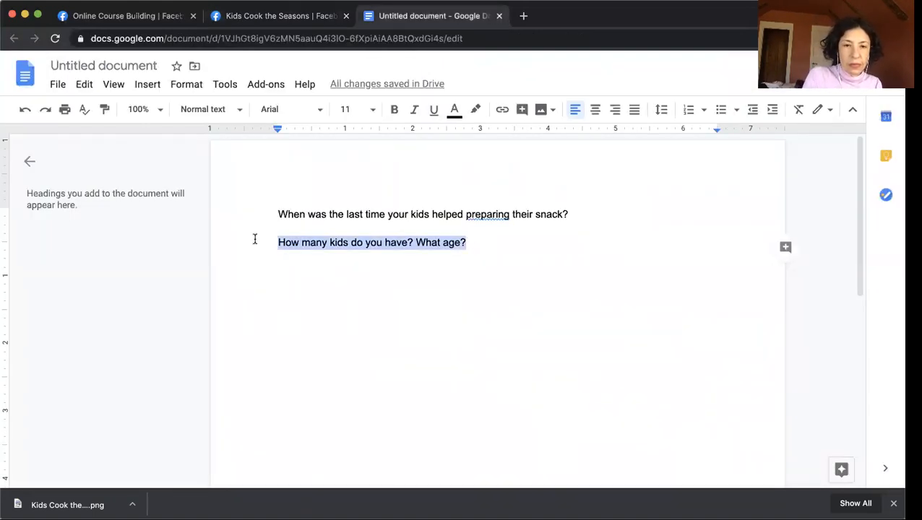
{"action": "left_click", "coordinate": [248, 16]}
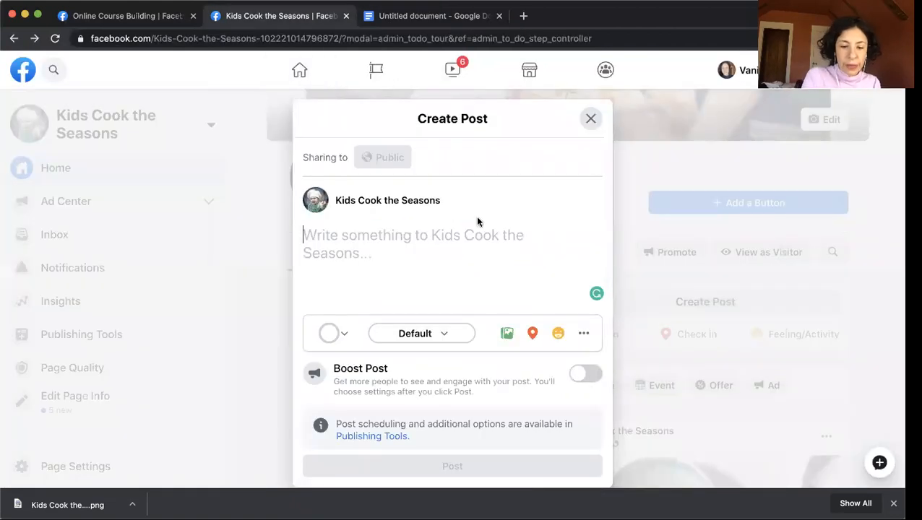
{"action": "key", "text": "super+v"}
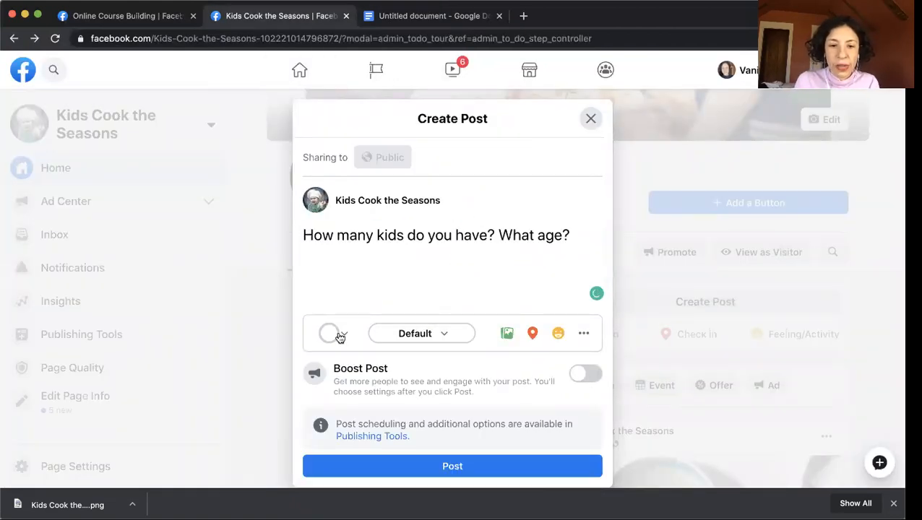
- Try the pastel bubble background and the Casual, Headline and Default text styles on the question post
{"action": "left_click", "coordinate": [340, 335]}
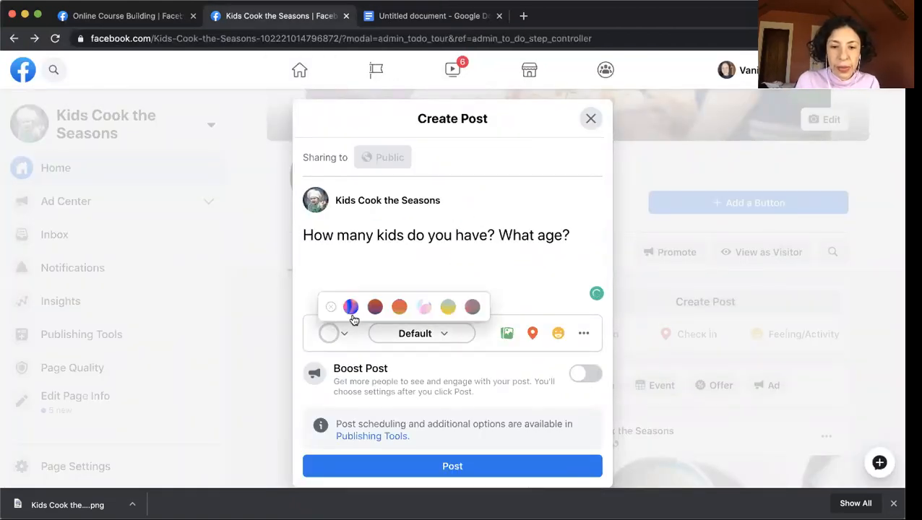
{"action": "left_click", "coordinate": [422, 307]}
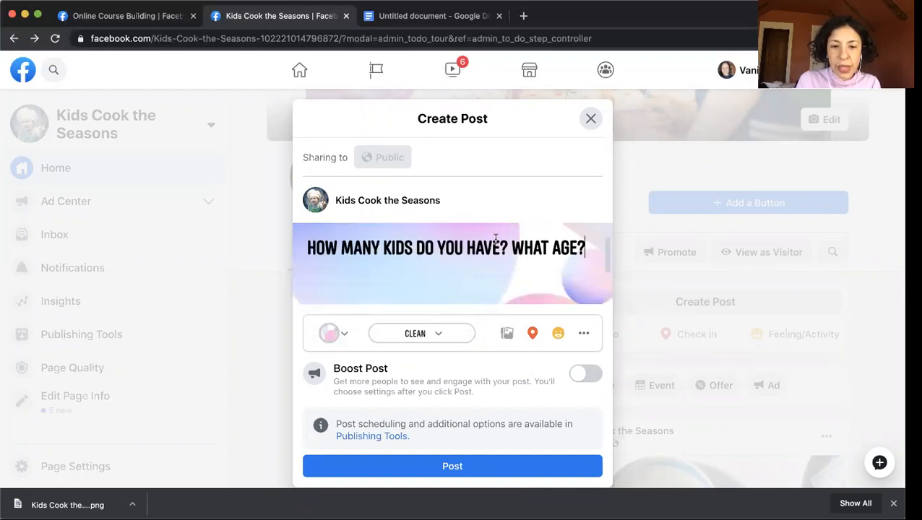
{"action": "left_click", "coordinate": [422, 333]}
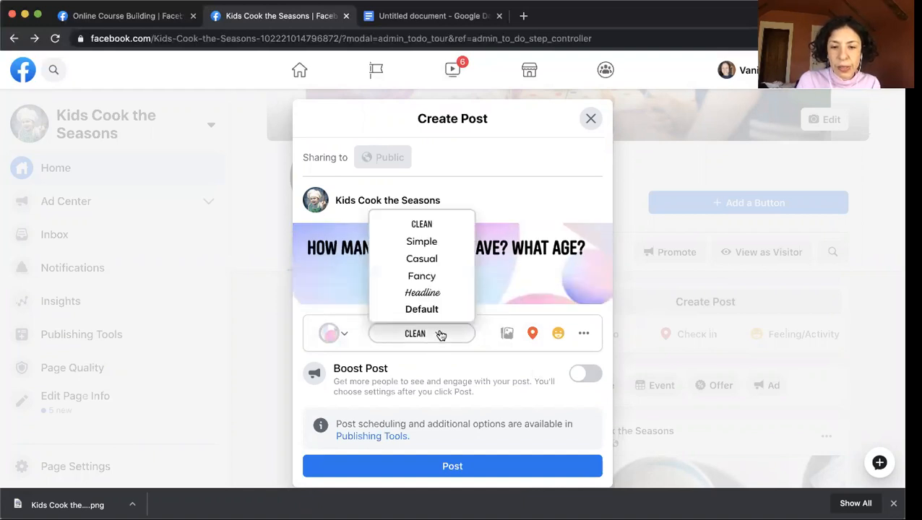
{"action": "left_click", "coordinate": [422, 259]}
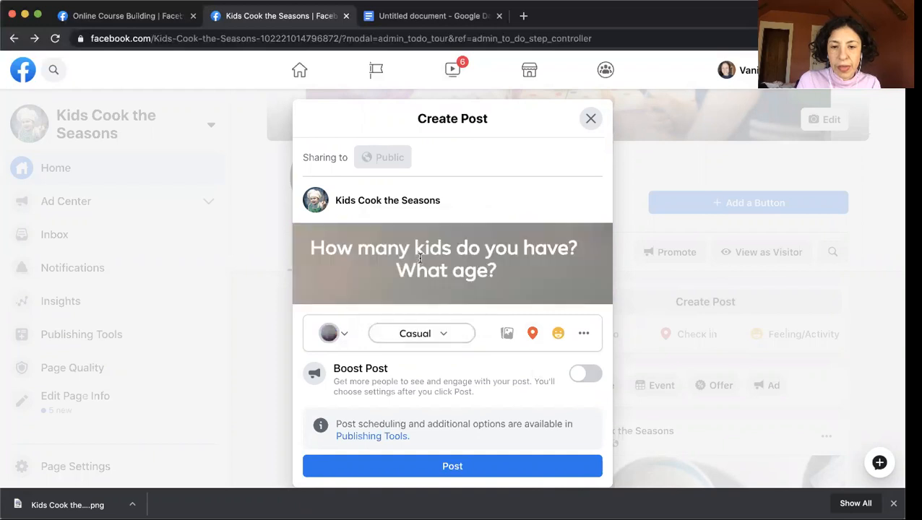
{"action": "left_click", "coordinate": [438, 334]}
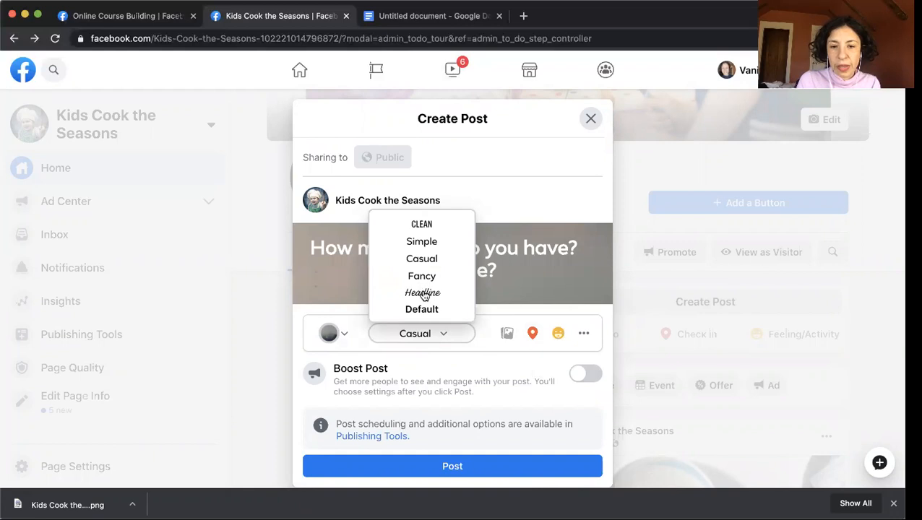
{"action": "left_click", "coordinate": [424, 294]}
{"action": "left_click", "coordinate": [443, 333]}
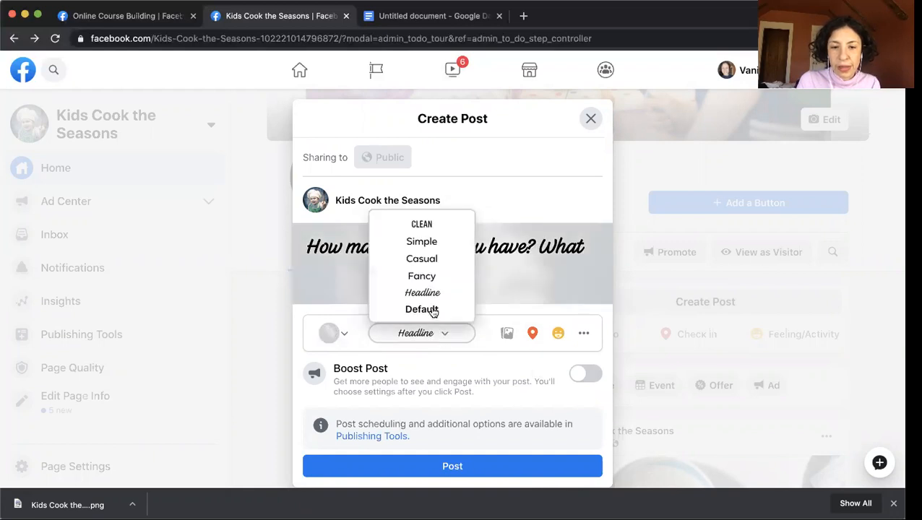
{"action": "left_click", "coordinate": [432, 311]}
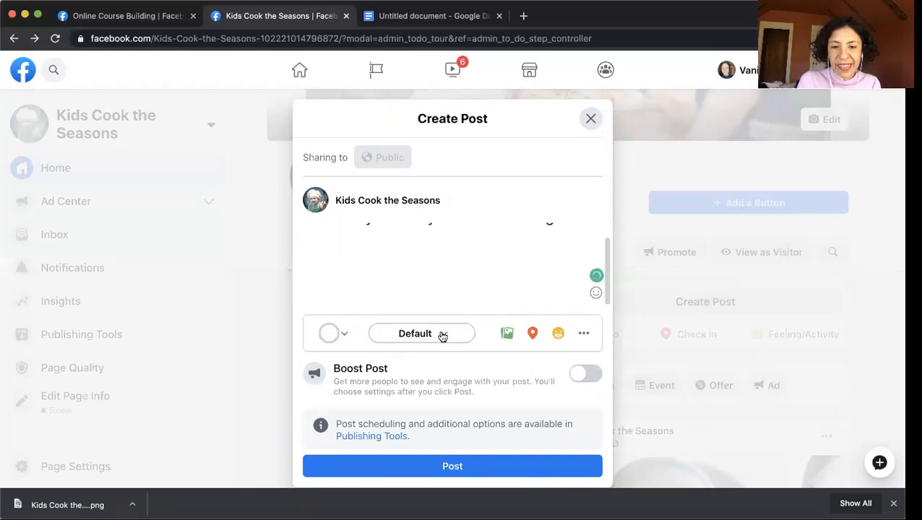
{"action": "left_click", "coordinate": [443, 335]}
{"action": "left_click", "coordinate": [427, 257]}
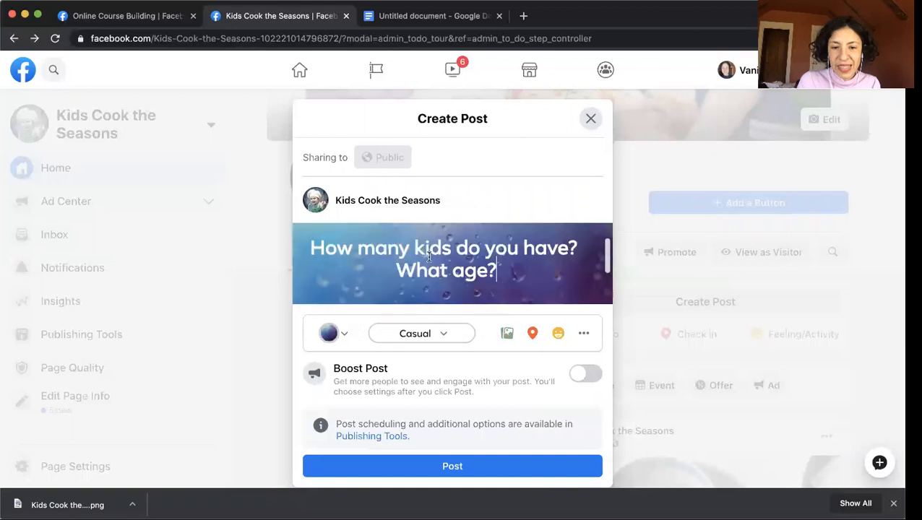
- Apply the Simple text style to the question post and publish it
{"action": "left_click", "coordinate": [439, 333]}
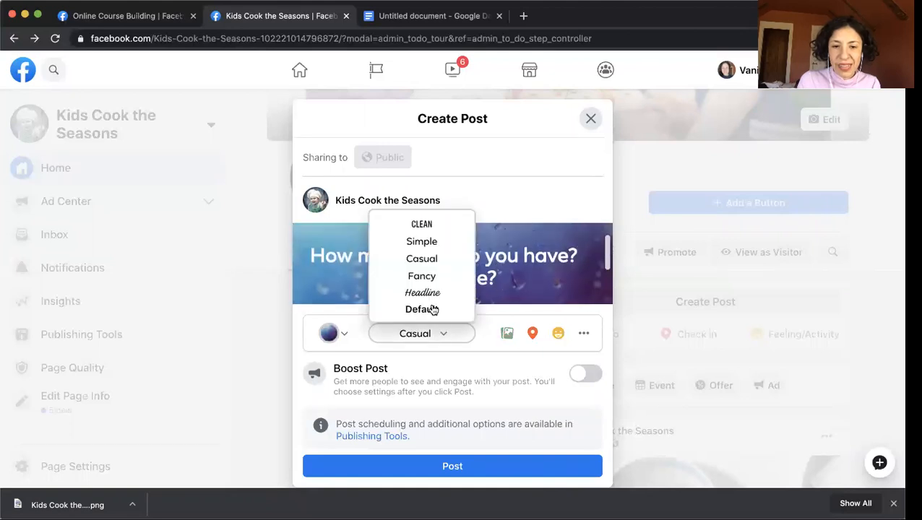
{"action": "left_click", "coordinate": [427, 242]}
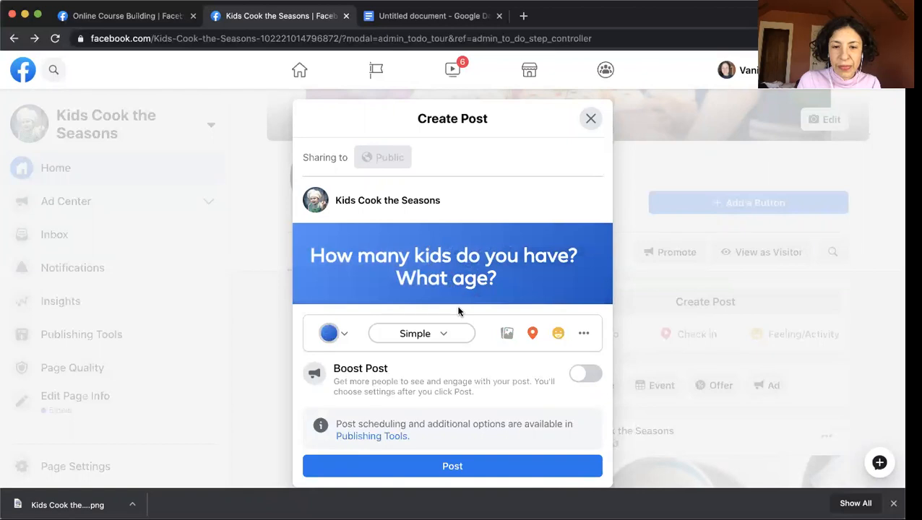
{"action": "scroll", "coordinate": [444, 331], "scroll_direction": "down", "scroll_amount": 2}
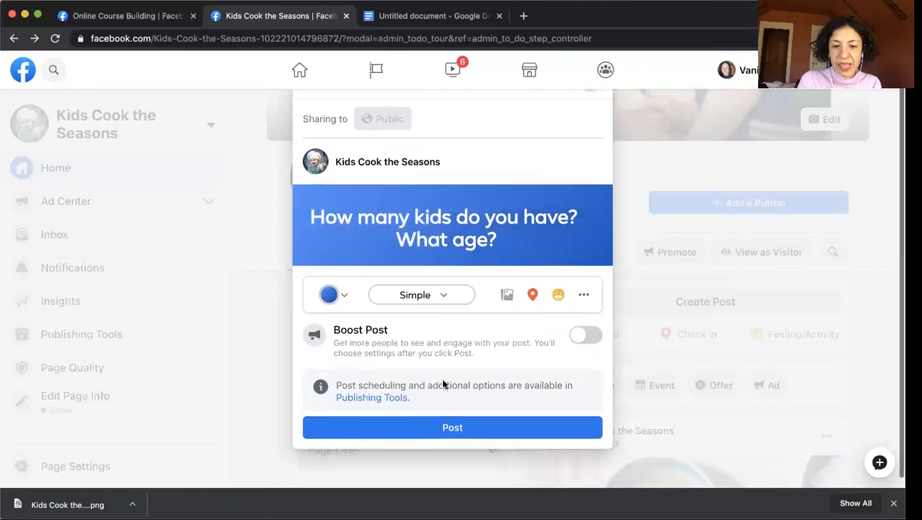
{"action": "left_click", "coordinate": [448, 428]}
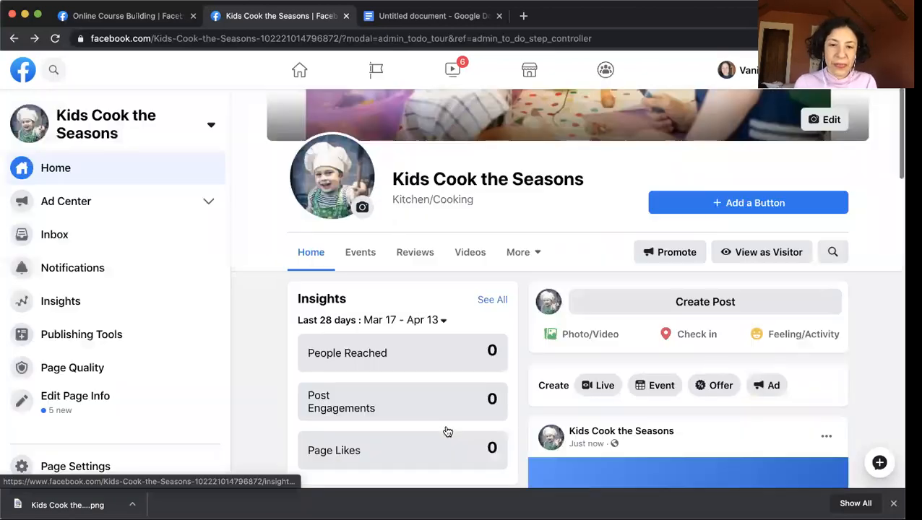
- Publish another post on the page containing only the image "IMG_2341.jpg"
{"action": "scroll", "coordinate": [659, 462], "scroll_direction": "down", "scroll_amount": 3}
{"action": "scroll", "coordinate": [660, 458], "scroll_direction": "up", "scroll_amount": 5}
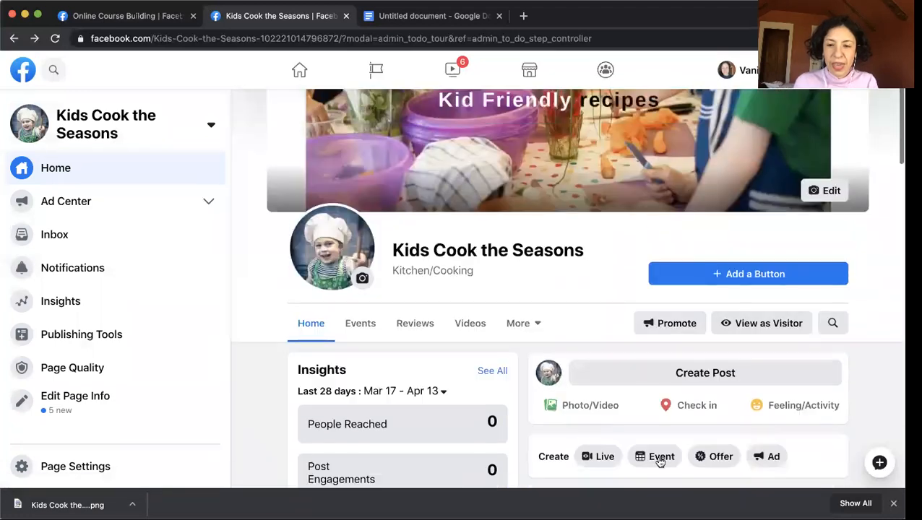
{"action": "left_click", "coordinate": [684, 376]}
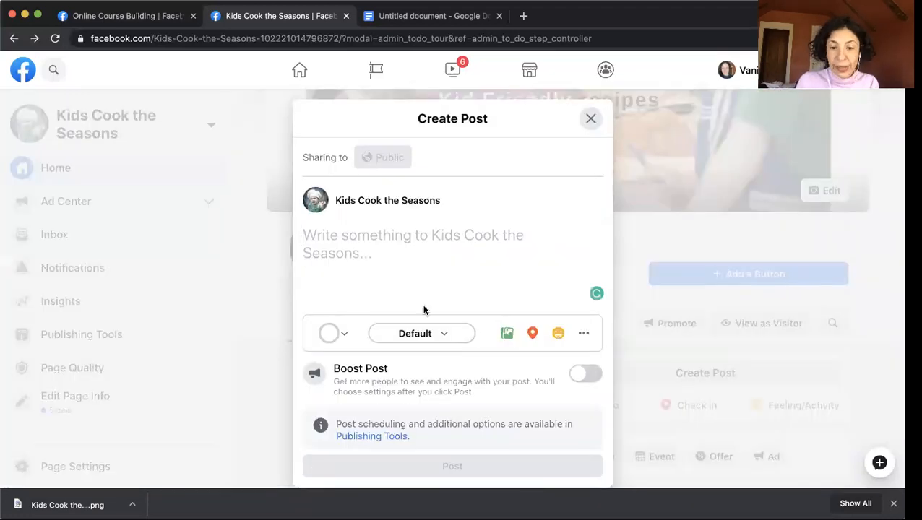
{"action": "left_click", "coordinate": [506, 333]}
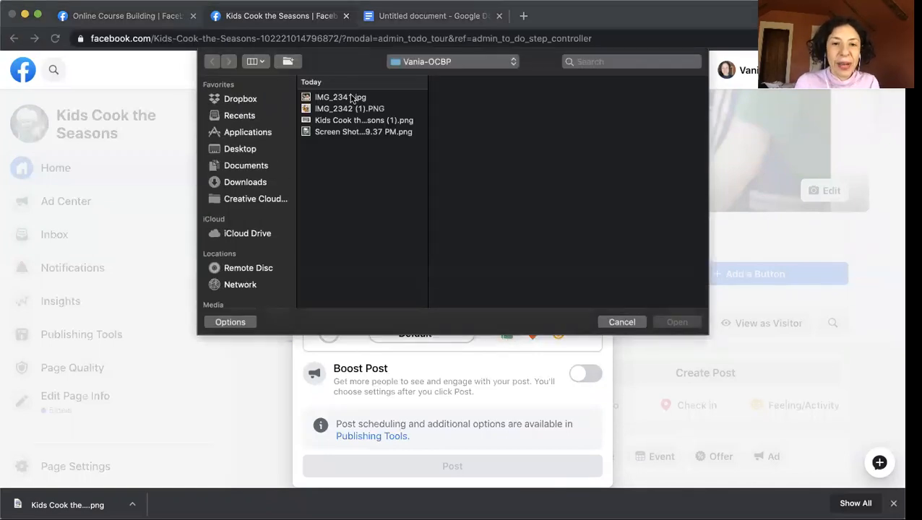
{"action": "left_click", "coordinate": [351, 99]}
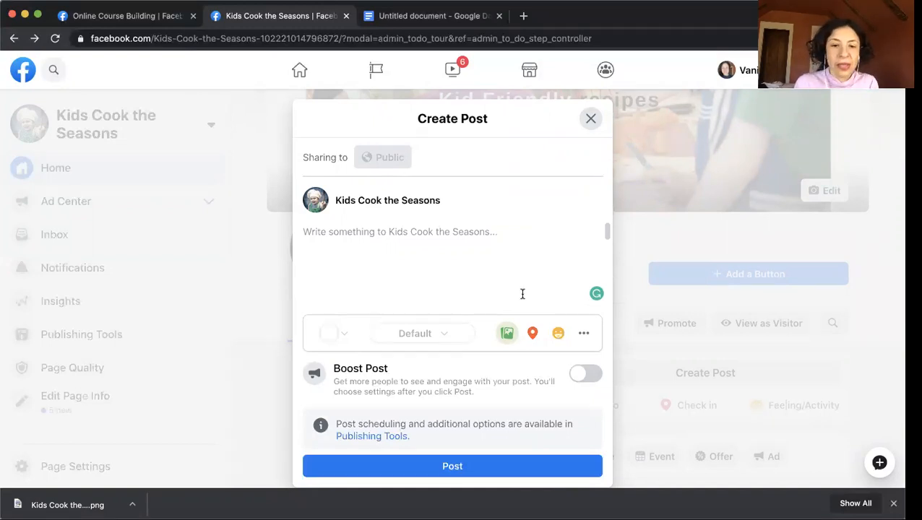
{"action": "left_click", "coordinate": [462, 469]}
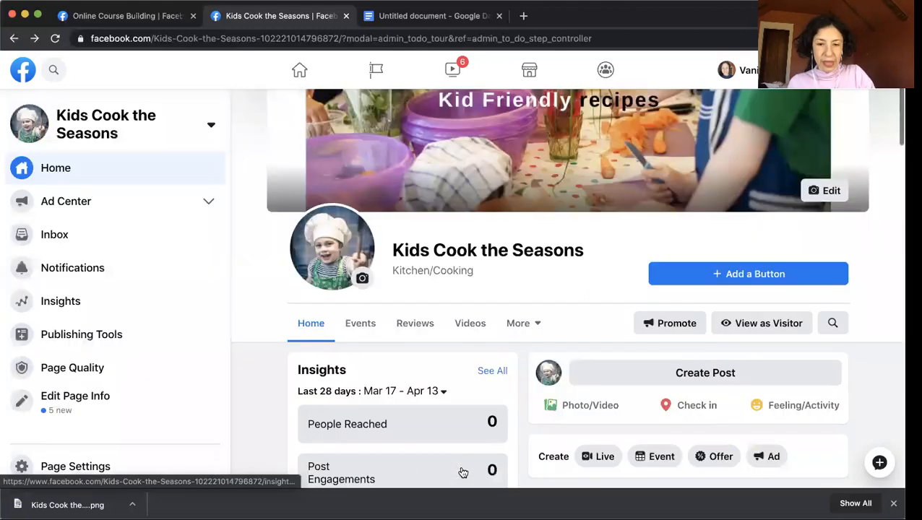
- Review the published posts on the page, down to the fruit skewer image with "Place a quote here"
{"action": "scroll", "coordinate": [538, 361], "scroll_direction": "down", "scroll_amount": 3}
{"action": "scroll", "coordinate": [538, 362], "scroll_direction": "down", "scroll_amount": 6}
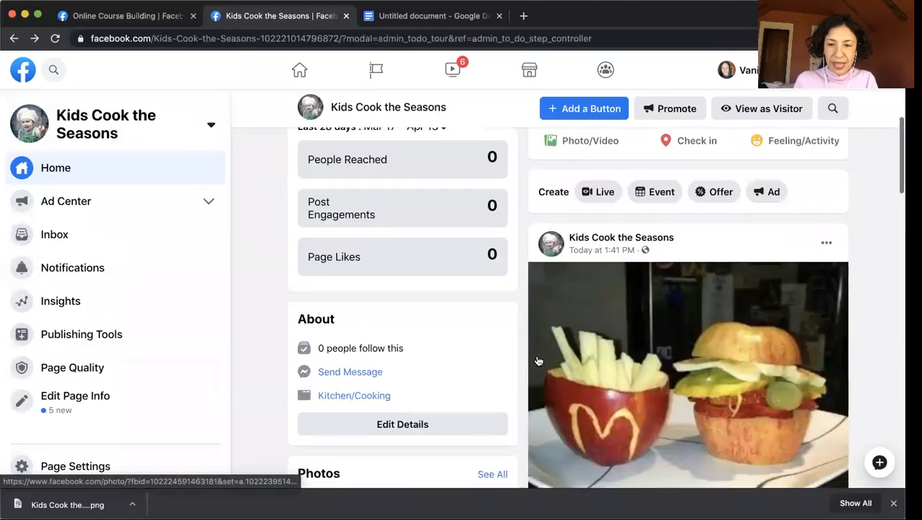
{"action": "scroll", "coordinate": [538, 359], "scroll_direction": "down", "scroll_amount": 10}
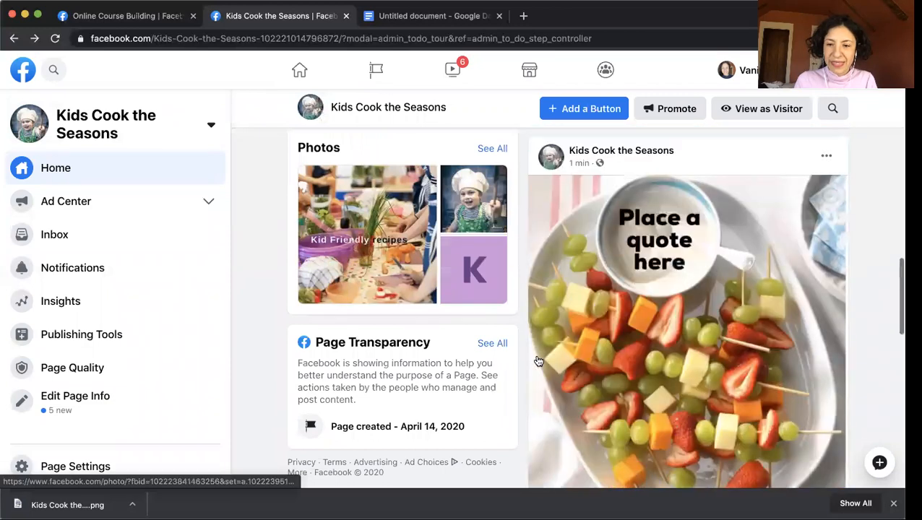
{"action": "scroll", "coordinate": [538, 361], "scroll_direction": "up", "scroll_amount": 5}
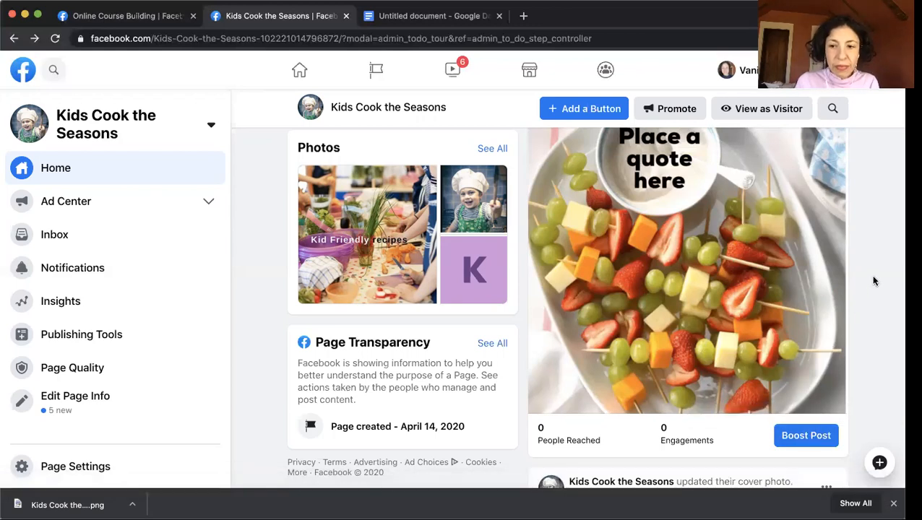
{"action": "scroll", "coordinate": [628, 260], "scroll_direction": "up", "scroll_amount": 1}
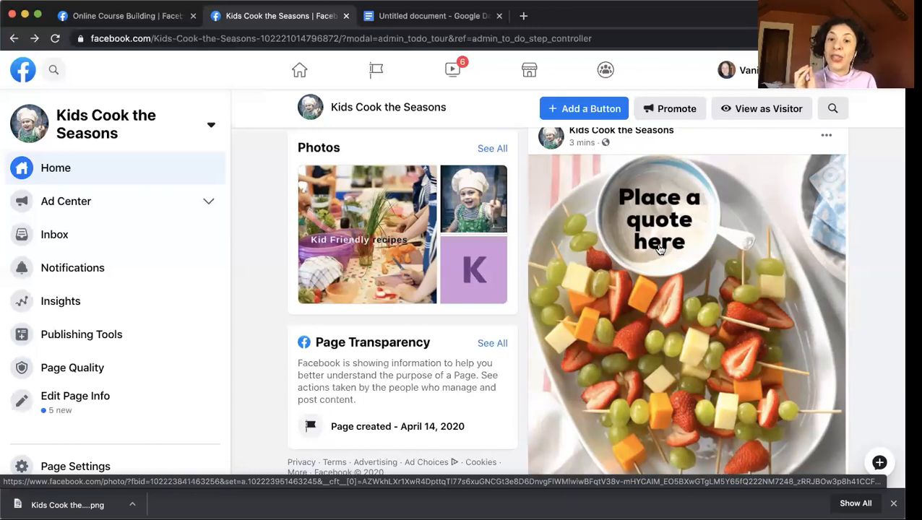
{"action": "scroll", "coordinate": [688, 324], "scroll_direction": "down", "scroll_amount": 2}
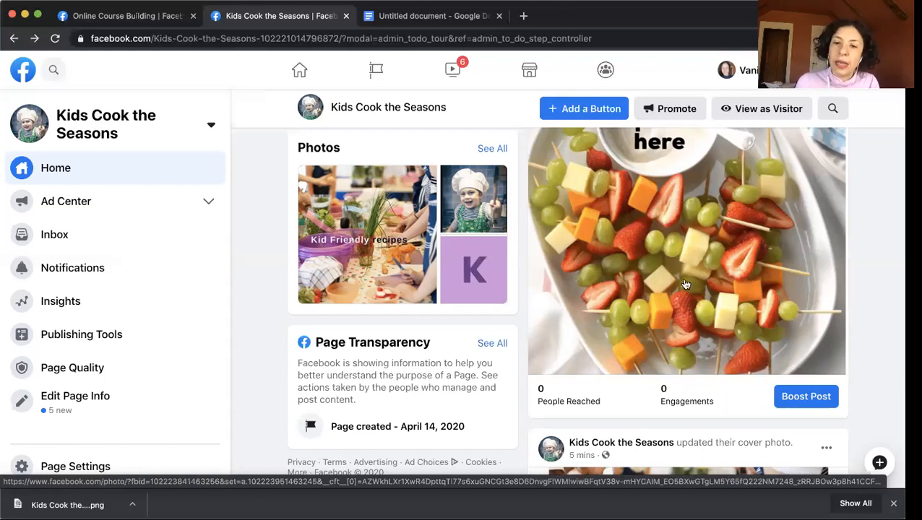
{"action": "scroll", "coordinate": [688, 275], "scroll_direction": "up", "scroll_amount": 1}
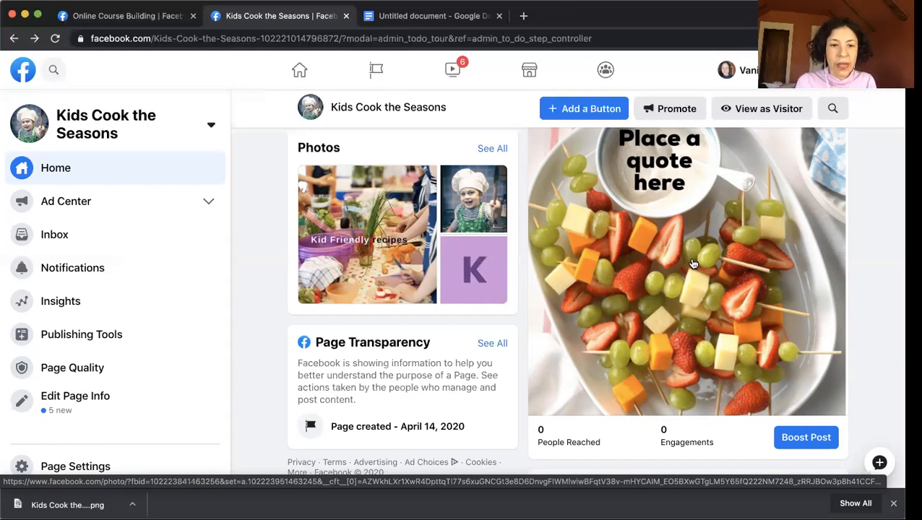
- Start boosting the fruit skewer image post and go through its goal and button options to the audience section
{"action": "left_click", "coordinate": [819, 436]}
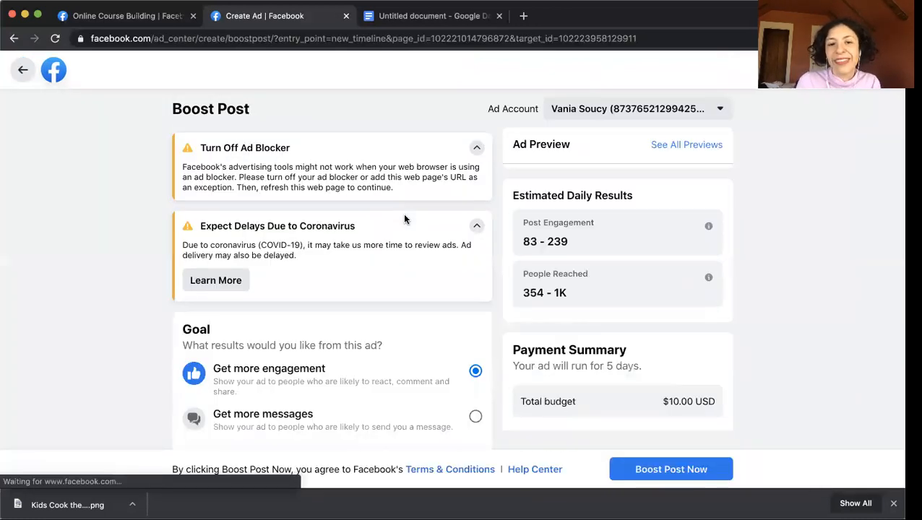
{"action": "scroll", "coordinate": [402, 216], "scroll_direction": "down", "scroll_amount": 1}
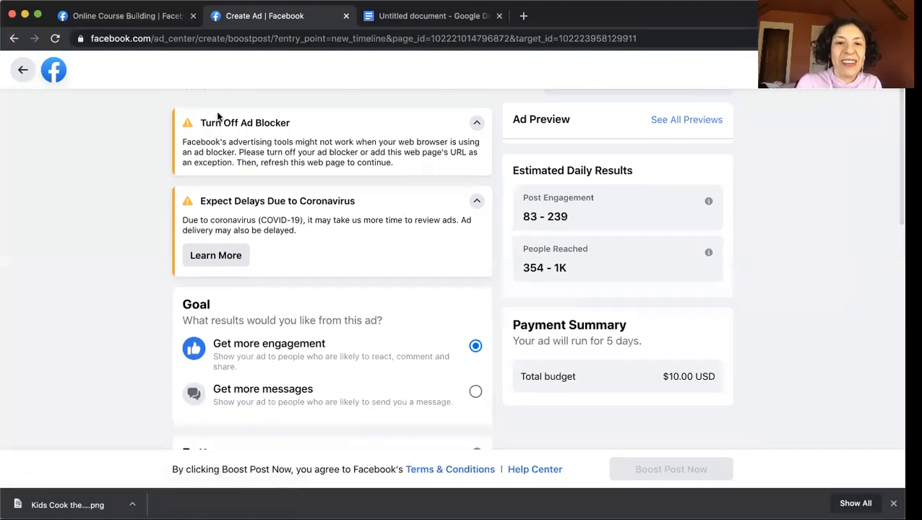
{"action": "scroll", "coordinate": [357, 185], "scroll_direction": "down", "scroll_amount": 5}
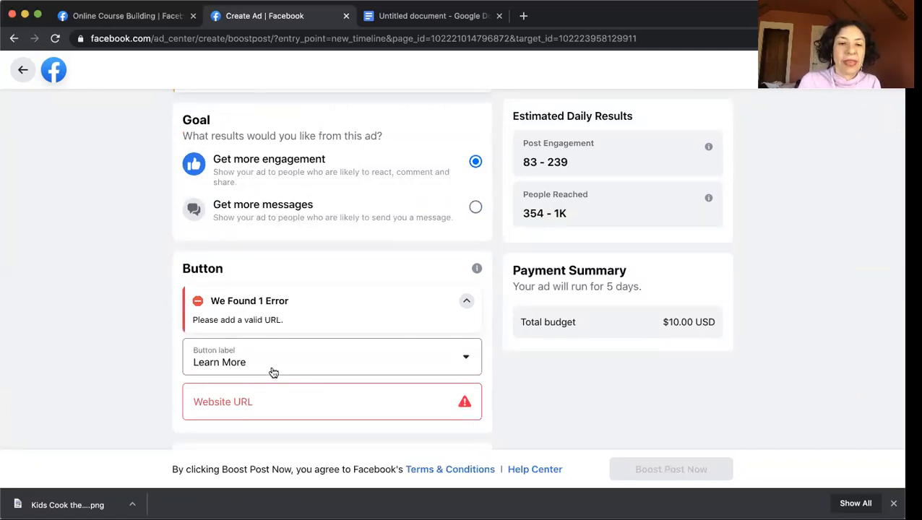
{"action": "scroll", "coordinate": [273, 372], "scroll_direction": "down", "scroll_amount": 9}
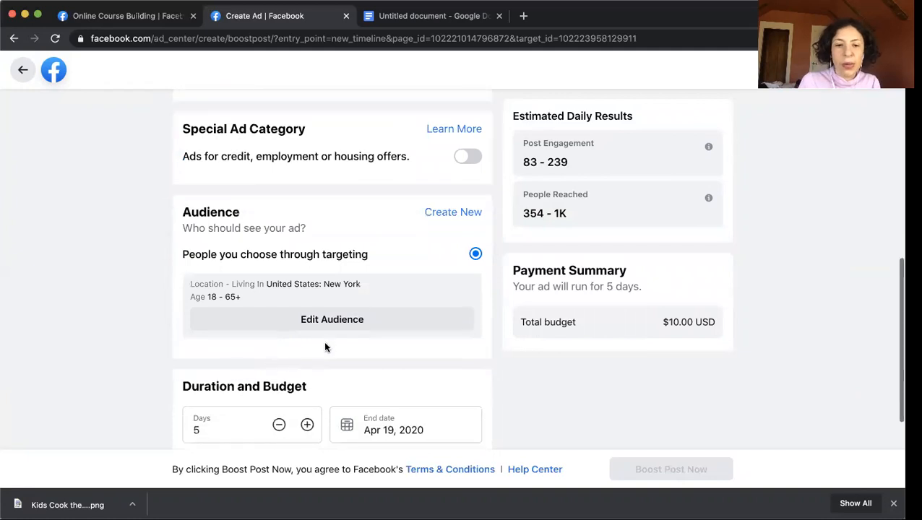
- Create a new ad audience named "moms of cooking kids" with the gender set to Women
{"action": "left_click", "coordinate": [454, 212]}
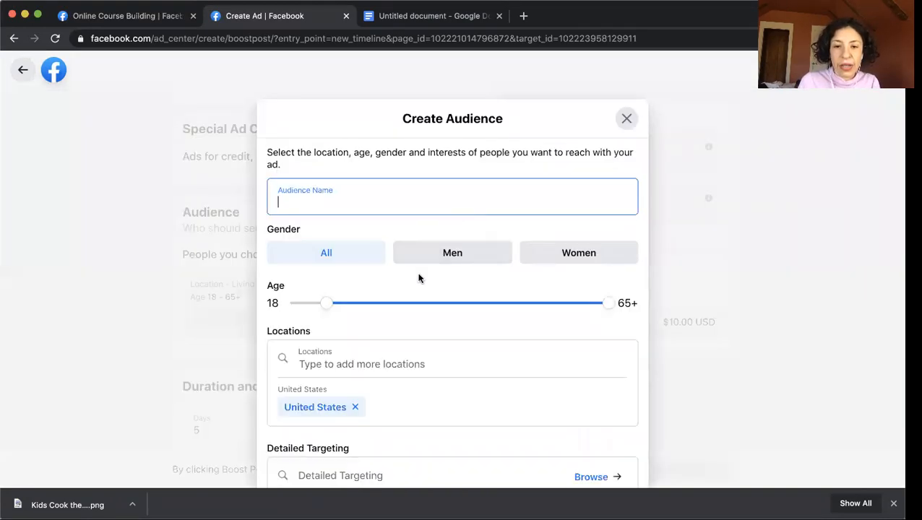
{"action": "left_click", "coordinate": [572, 254]}
{"action": "left_click", "coordinate": [415, 199]}
{"action": "type", "text": "moms of"}
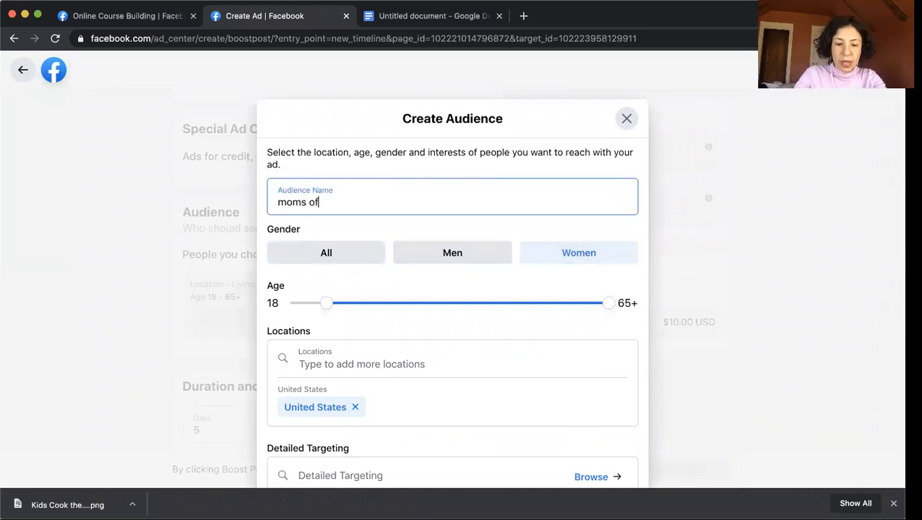
{"action": "type", "text": " cooking kids"}
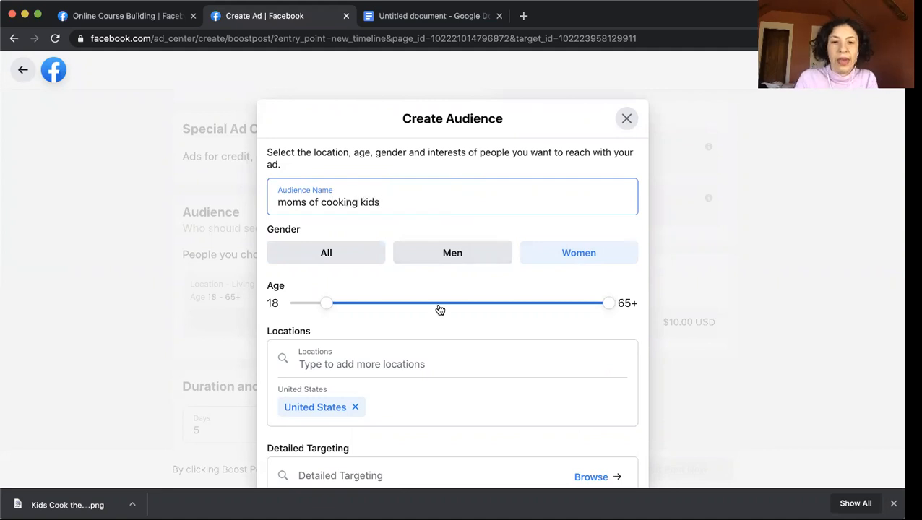
{"action": "scroll", "coordinate": [438, 308], "scroll_direction": "down", "scroll_amount": 1}
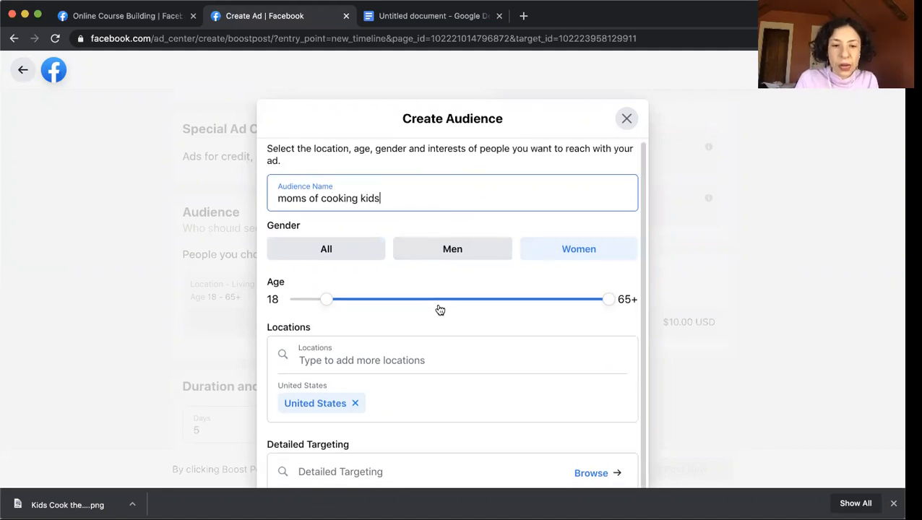
- Search the audience locations for "united s" and choose the country United States
{"action": "left_click", "coordinate": [376, 360]}
{"action": "type", "text": "uni"}
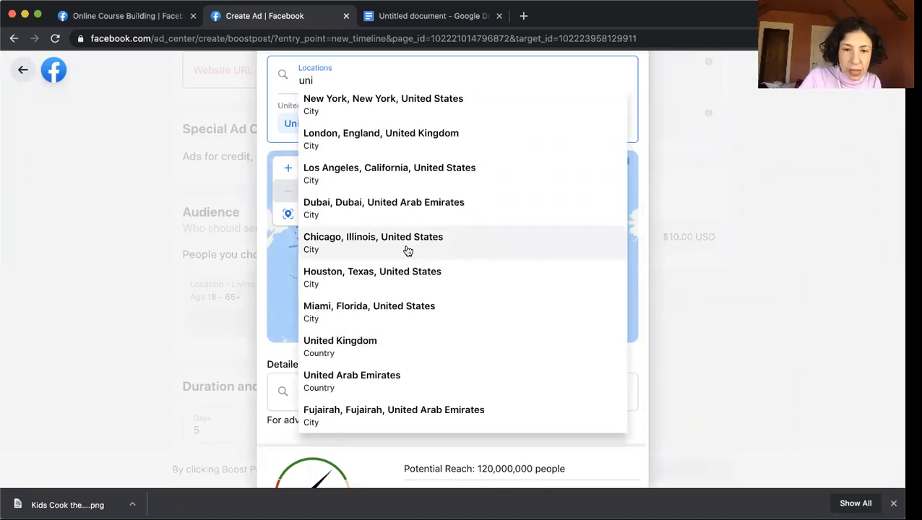
{"action": "type", "text": "ted s"}
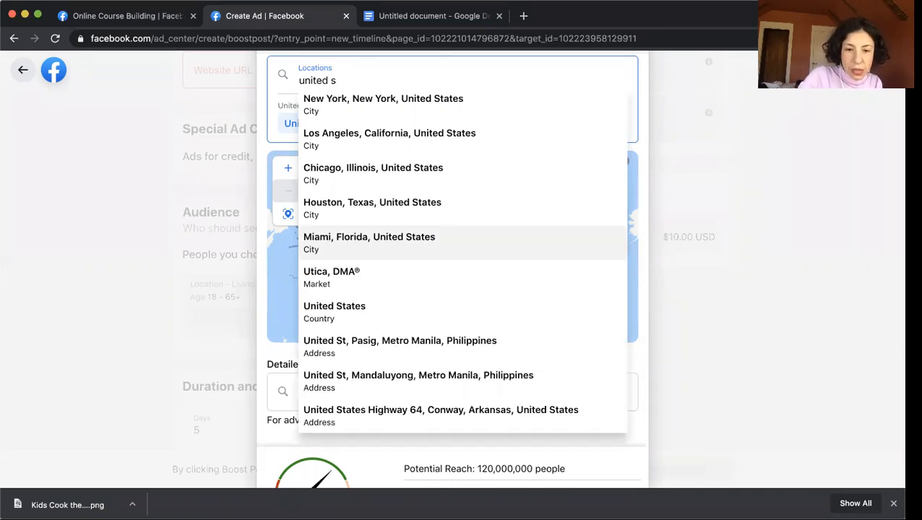
{"action": "left_click", "coordinate": [415, 314]}
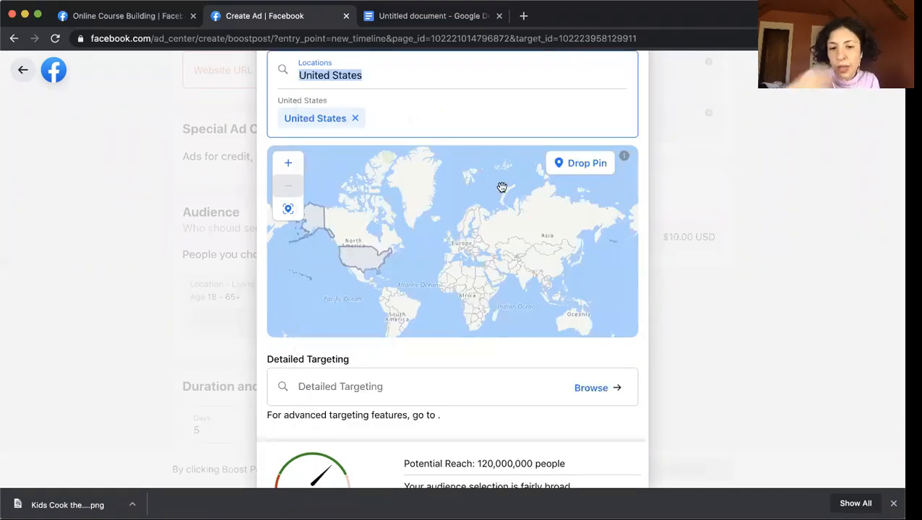
- Search the detailed targeting options for "mother" and look through the suggested interests
{"action": "left_click", "coordinate": [377, 391]}
{"action": "type", "text": "mo"}
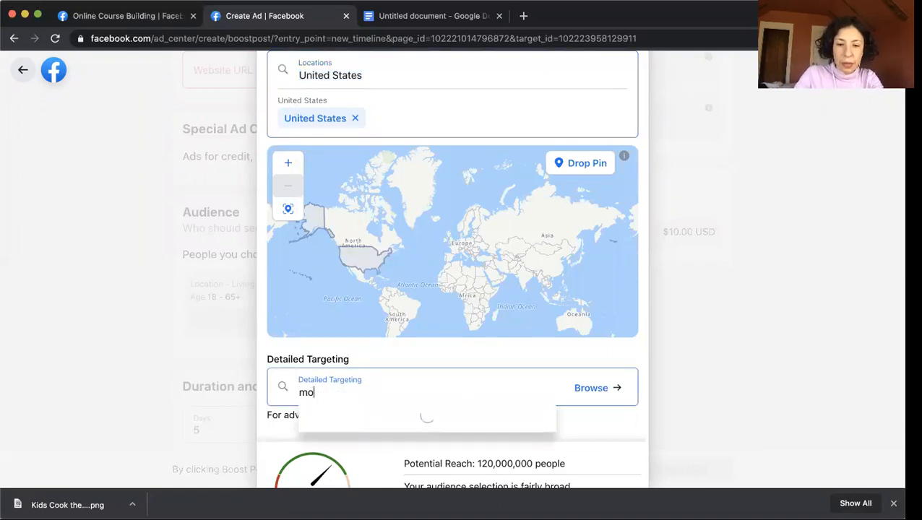
{"action": "type", "text": "ther"}
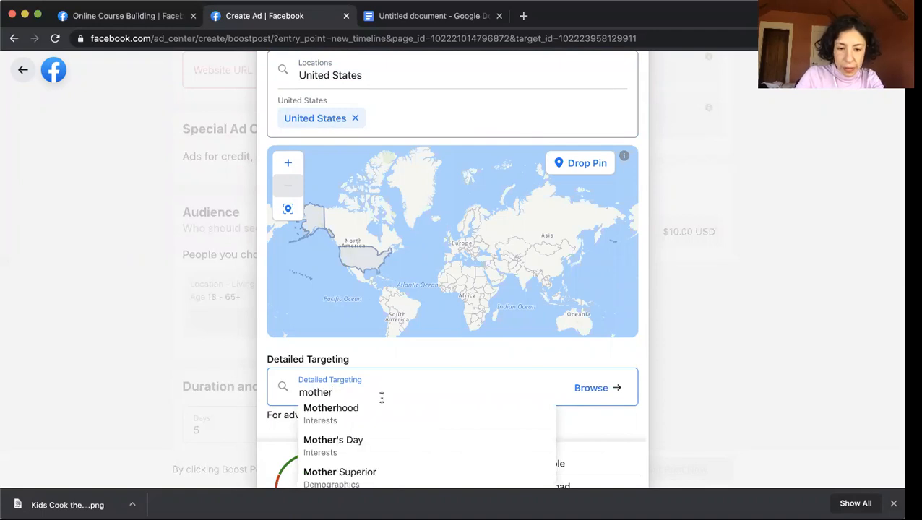
{"action": "scroll", "coordinate": [391, 413], "scroll_direction": "down", "scroll_amount": 5}
{"action": "scroll", "coordinate": [391, 414], "scroll_direction": "down", "scroll_amount": 2}
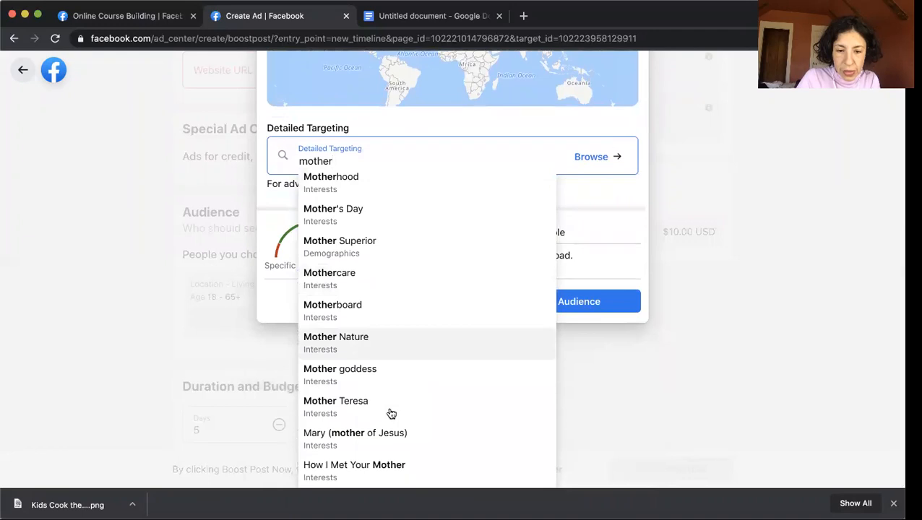
{"action": "scroll", "coordinate": [390, 414], "scroll_direction": "up", "scroll_amount": 4}
- Search detailed targeting for "moms", add the interest "Working Moms", and save the audience
{"action": "key", "text": "BackSpace"}
{"action": "key", "text": "BackSpace"}
{"action": "key", "text": "BackSpace"}
{"action": "key", "text": "BackSpace"}
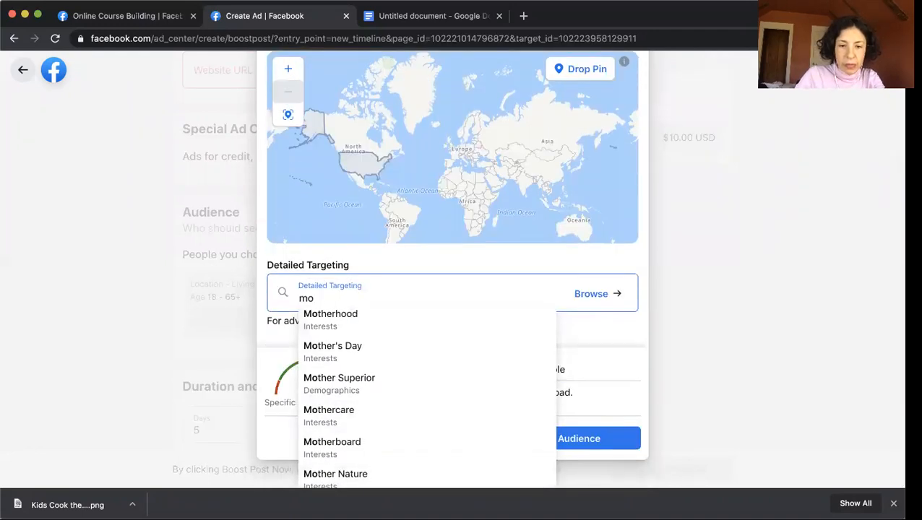
{"action": "type", "text": "ms"}
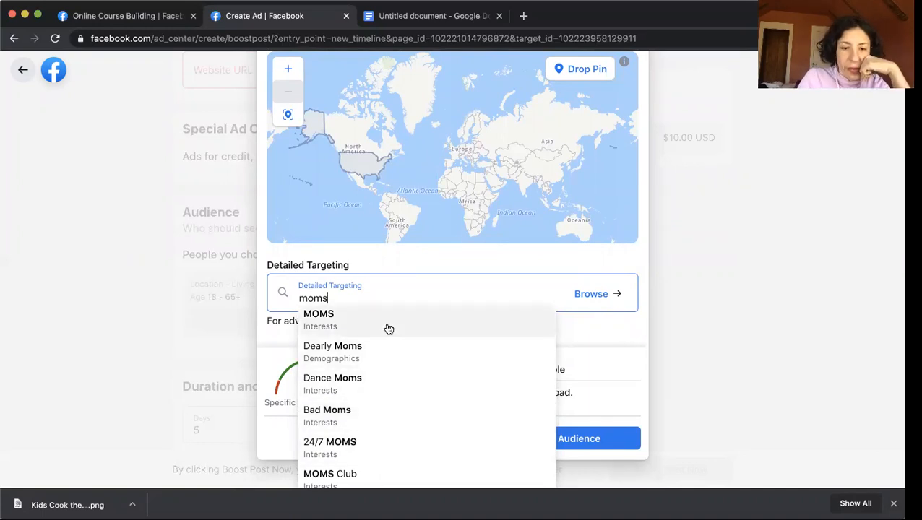
{"action": "scroll", "coordinate": [403, 391], "scroll_direction": "down", "scroll_amount": 3}
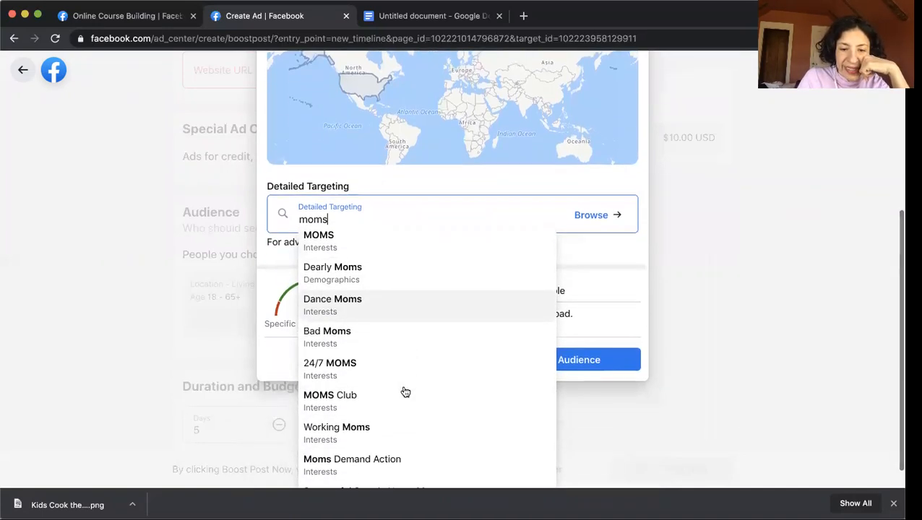
{"action": "left_click", "coordinate": [391, 419]}
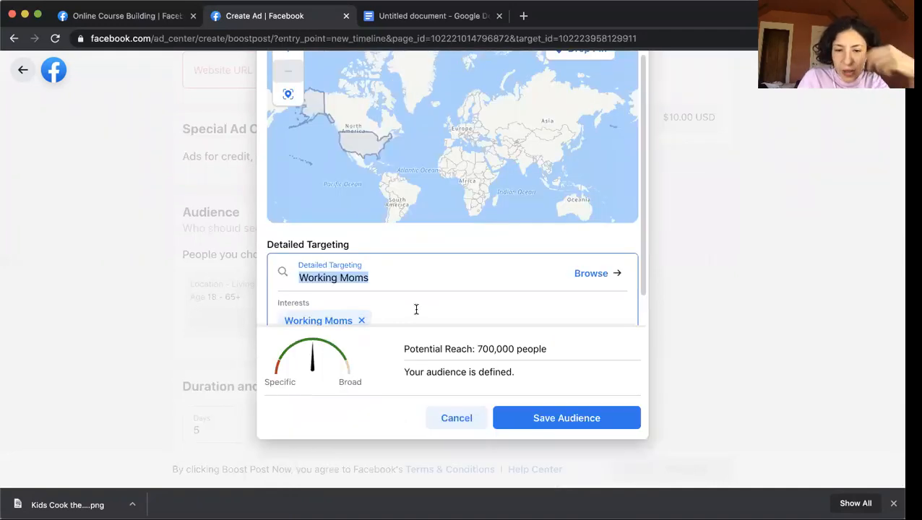
{"action": "left_click", "coordinate": [582, 417]}
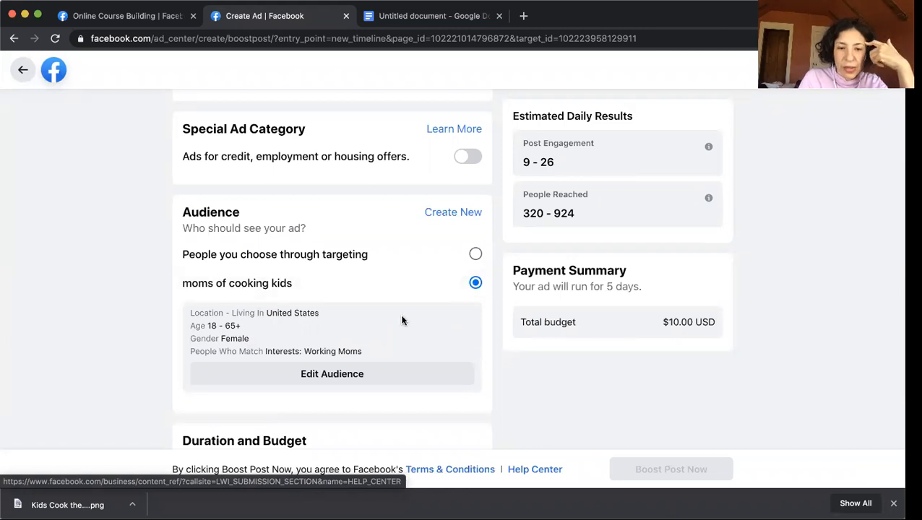
- Examine the boost's audience summary, duration and budget, placements, and payment method
{"action": "scroll", "coordinate": [402, 321], "scroll_direction": "down", "scroll_amount": 2}
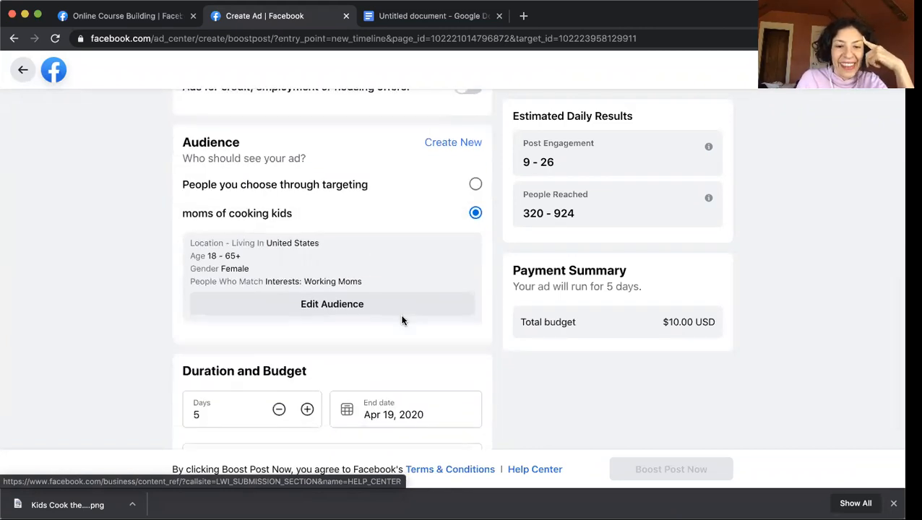
{"action": "scroll", "coordinate": [402, 321], "scroll_direction": "down", "scroll_amount": 2}
{"action": "scroll", "coordinate": [403, 321], "scroll_direction": "down", "scroll_amount": 1}
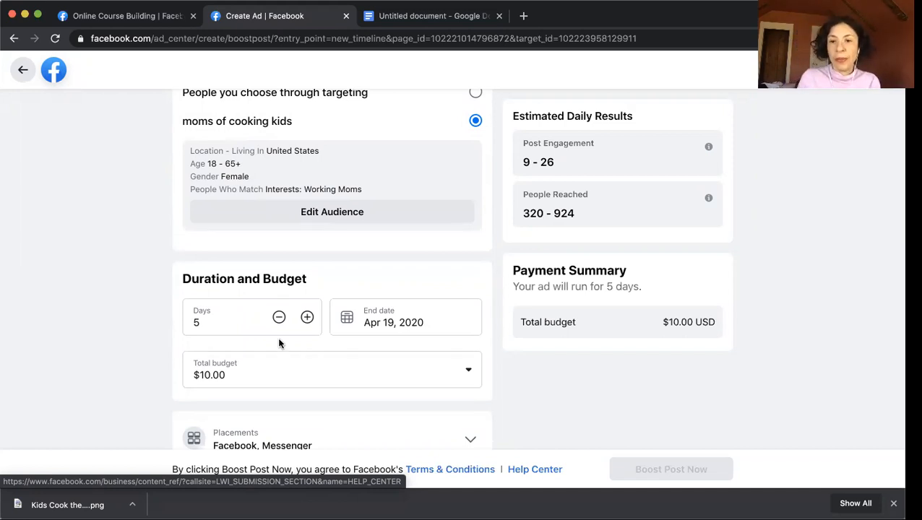
{"action": "scroll", "coordinate": [280, 344], "scroll_direction": "down", "scroll_amount": 2}
{"action": "scroll", "coordinate": [375, 324], "scroll_direction": "up", "scroll_amount": 2}
{"action": "scroll", "coordinate": [413, 322], "scroll_direction": "down", "scroll_amount": 2}
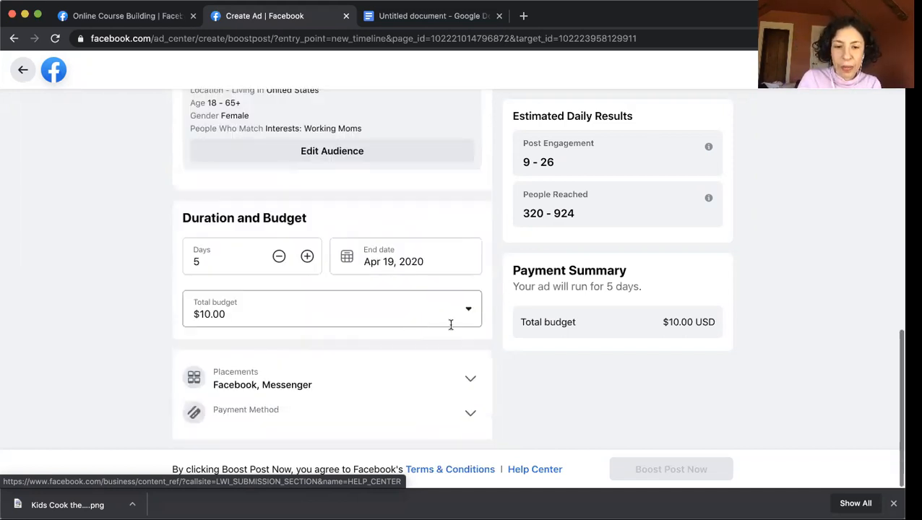
{"action": "left_click", "coordinate": [467, 378]}
{"action": "scroll", "coordinate": [430, 375], "scroll_direction": "down", "scroll_amount": 2}
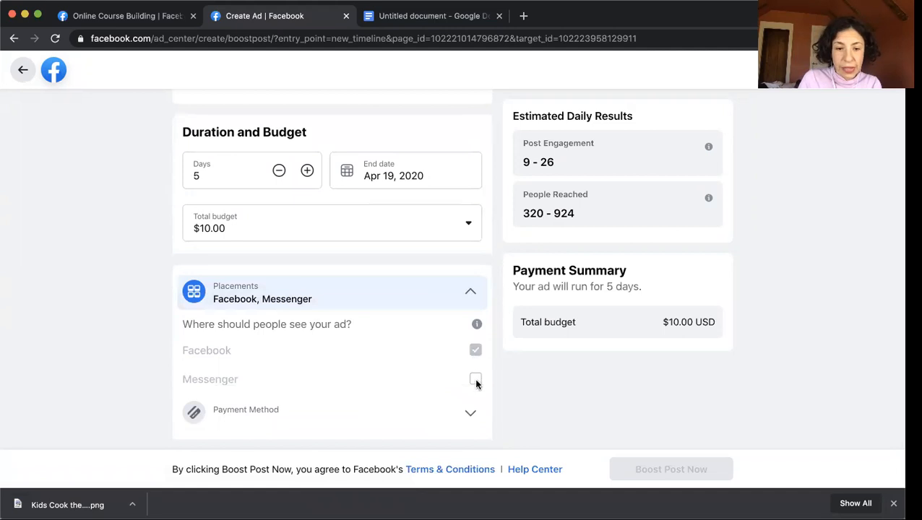
{"action": "left_click", "coordinate": [470, 416]}
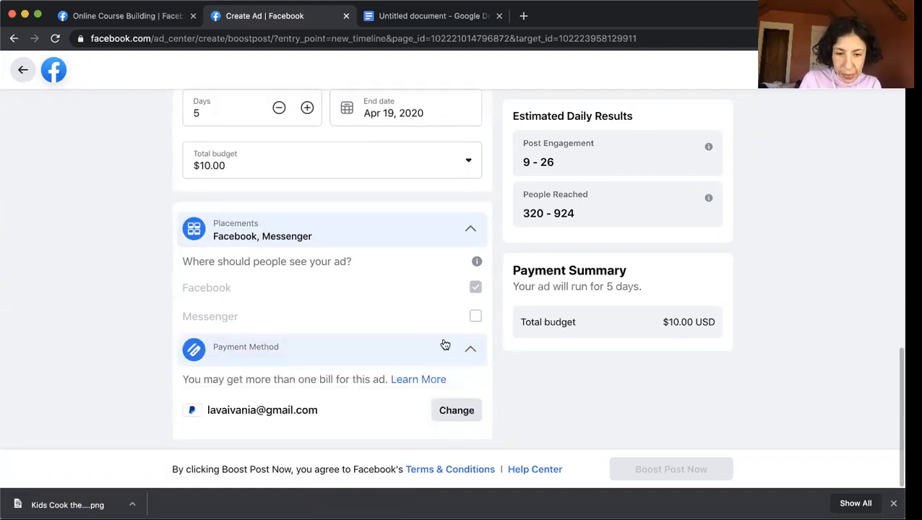
{"action": "scroll", "coordinate": [335, 354], "scroll_direction": "up", "scroll_amount": 5}
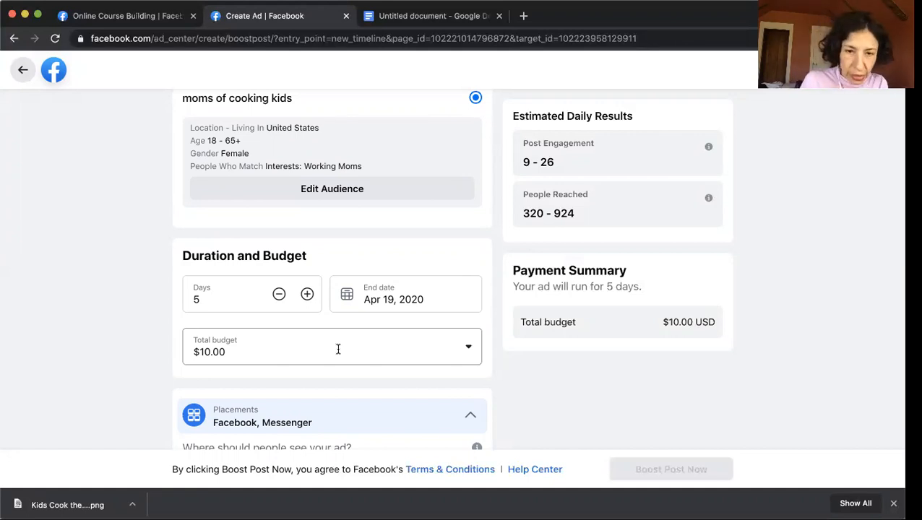
{"action": "scroll", "coordinate": [289, 318], "scroll_direction": "up", "scroll_amount": 10}
- Cancel the ad to return to the Kids Cook the Seasons page and dismiss the new notification
{"action": "left_click", "coordinate": [24, 70]}
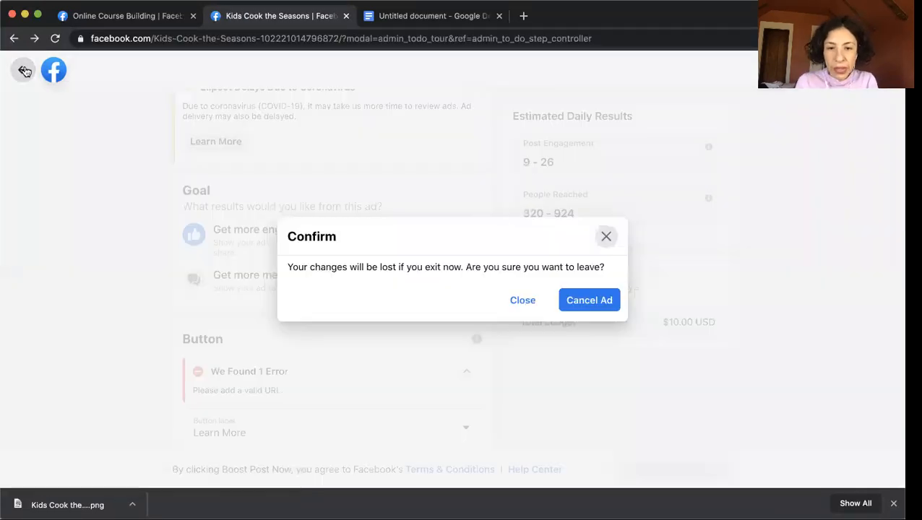
{"action": "left_click", "coordinate": [582, 305]}
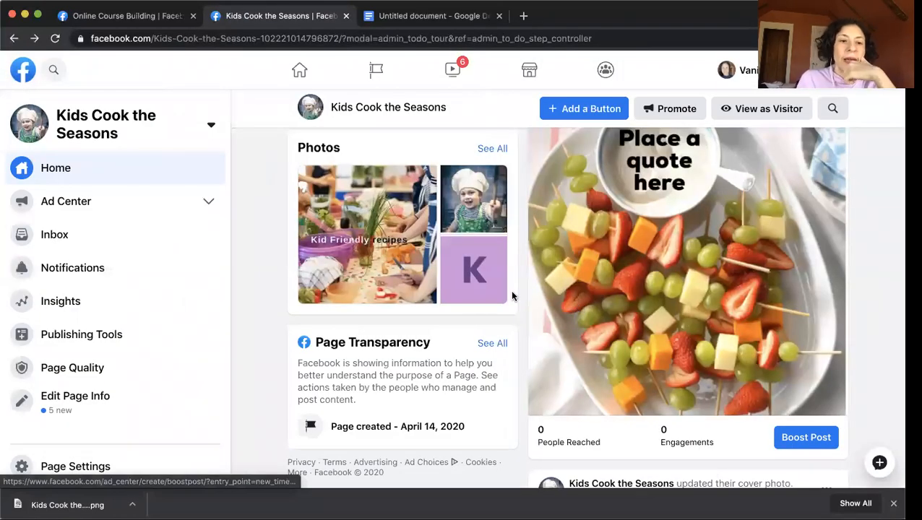
{"action": "scroll", "coordinate": [510, 290], "scroll_direction": "down", "scroll_amount": 2}
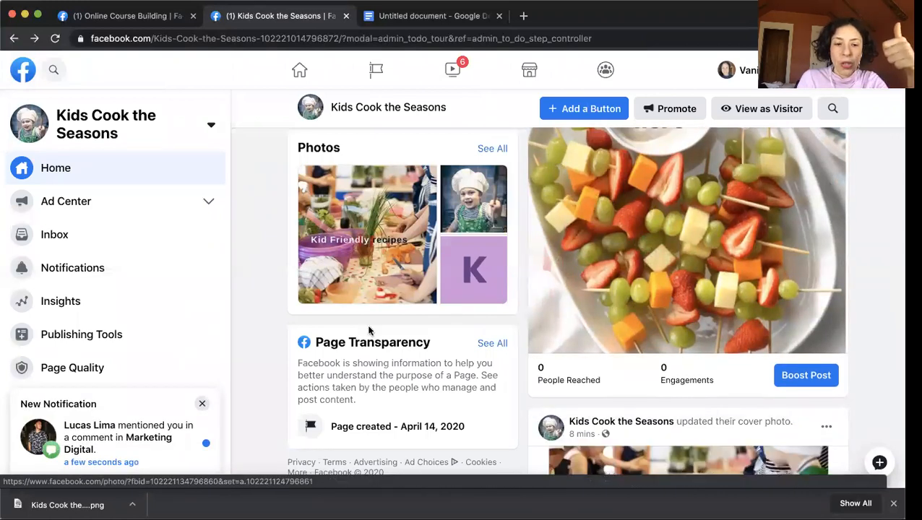
{"action": "left_click", "coordinate": [202, 404]}
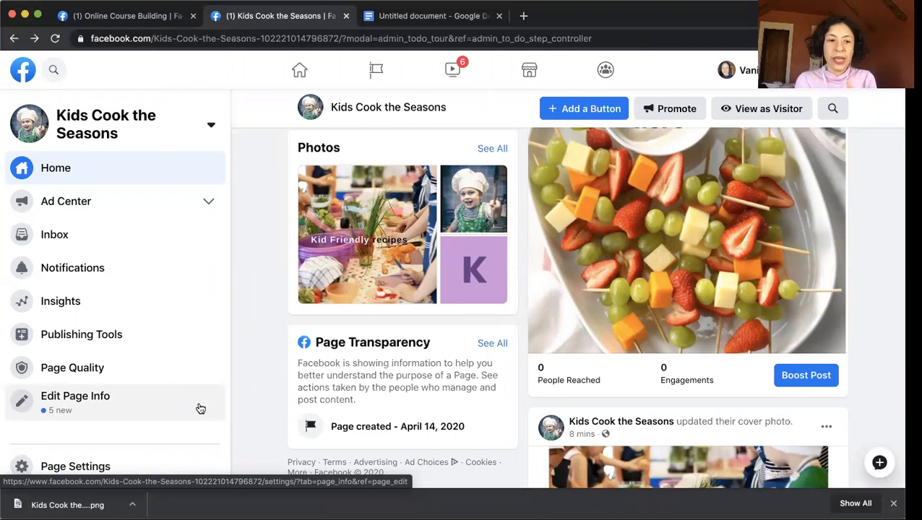
- Open the Page Settings and examine the General options from Page Visibility down to Remove Page
{"action": "scroll", "coordinate": [175, 370], "scroll_direction": "down", "scroll_amount": 1}
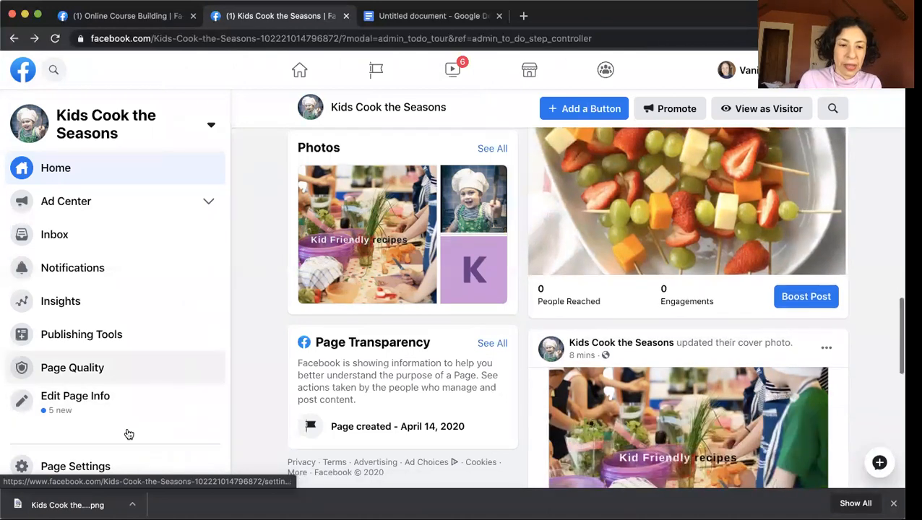
{"action": "left_click", "coordinate": [111, 464]}
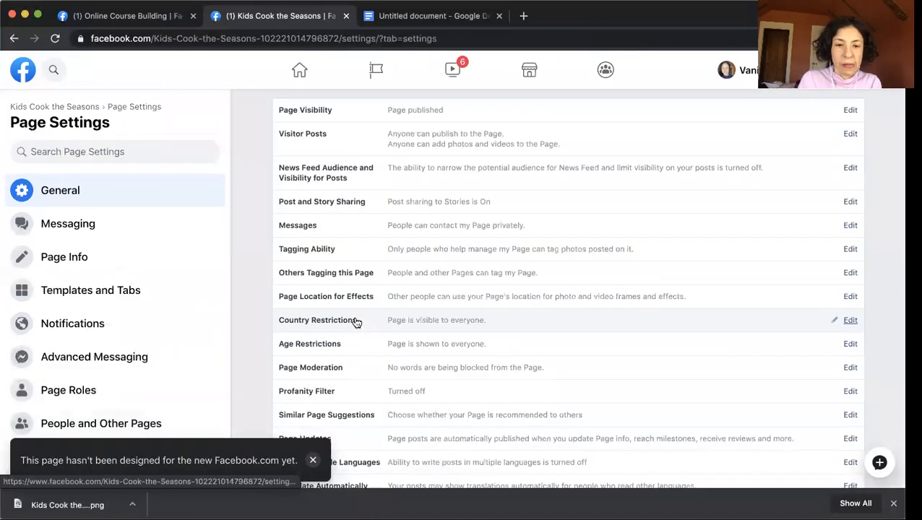
{"action": "scroll", "coordinate": [356, 322], "scroll_direction": "down", "scroll_amount": 1}
{"action": "scroll", "coordinate": [356, 322], "scroll_direction": "down", "scroll_amount": 2}
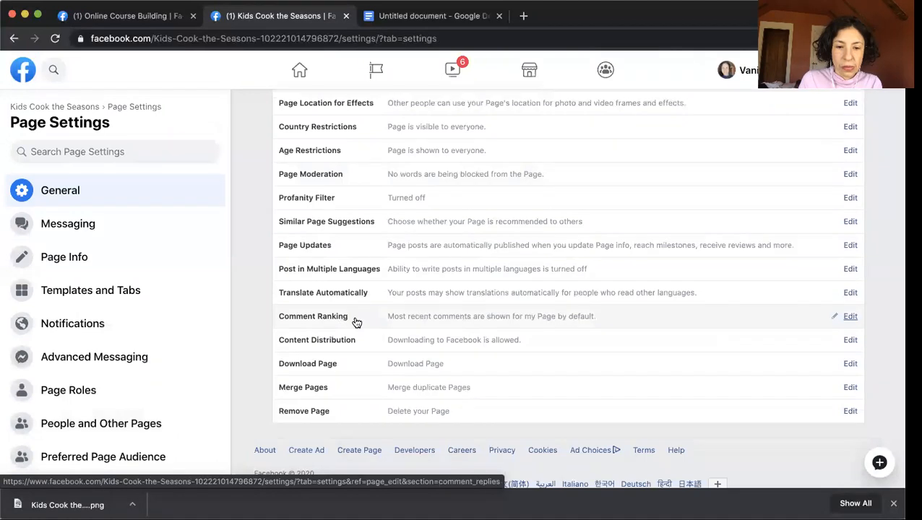
{"action": "scroll", "coordinate": [356, 322], "scroll_direction": "up", "scroll_amount": 3}
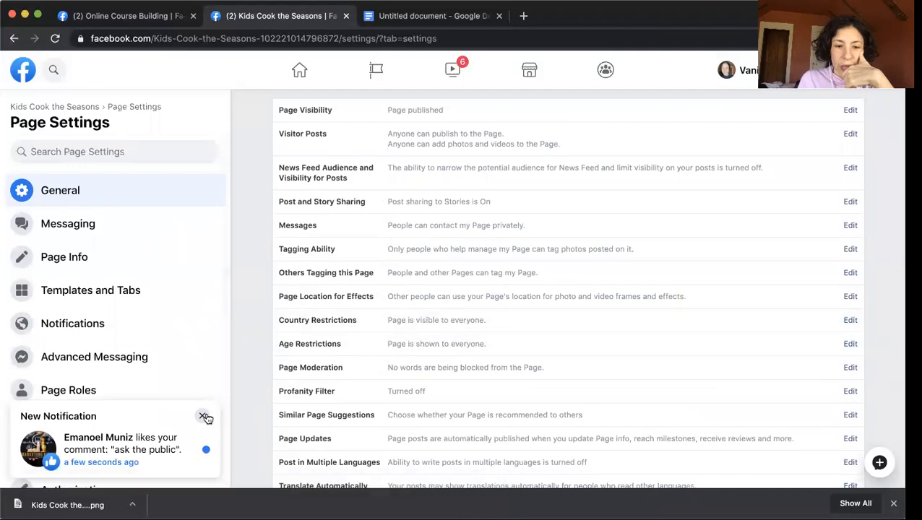
{"action": "scroll", "coordinate": [391, 340], "scroll_direction": "down", "scroll_amount": 2}
{"action": "scroll", "coordinate": [392, 341], "scroll_direction": "down", "scroll_amount": 3}
{"action": "scroll", "coordinate": [392, 342], "scroll_direction": "down", "scroll_amount": 2}
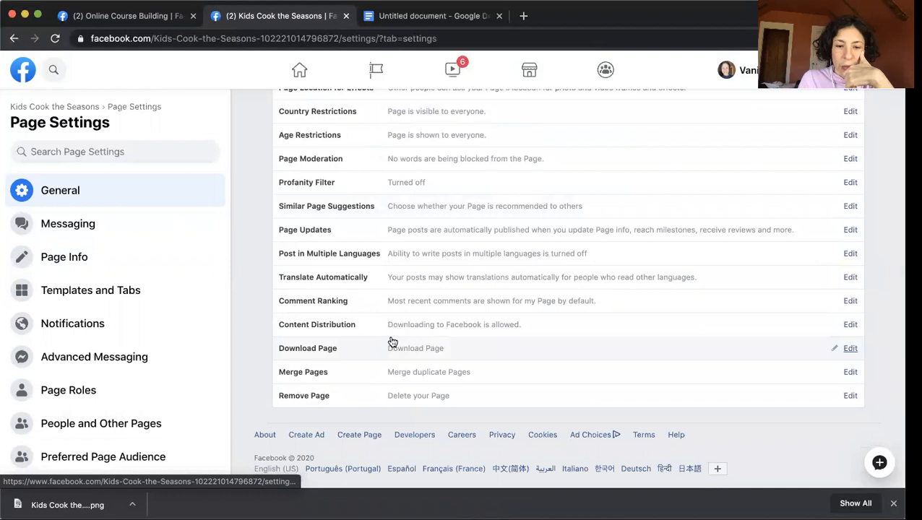
- Open the Page Roles settings, find the friend to invite by name, and add them with the Editor role
{"action": "left_click", "coordinate": [112, 392]}
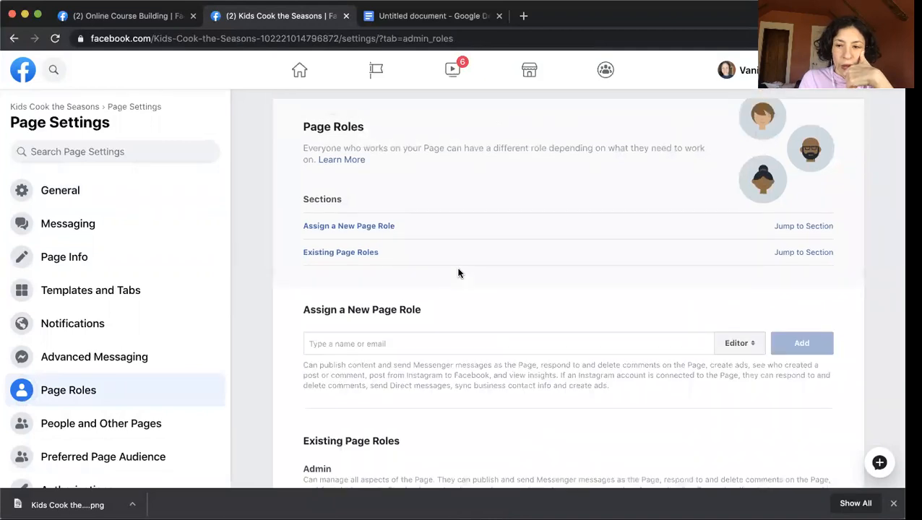
{"action": "left_click", "coordinate": [419, 343]}
{"action": "type", "text": "Shar"}
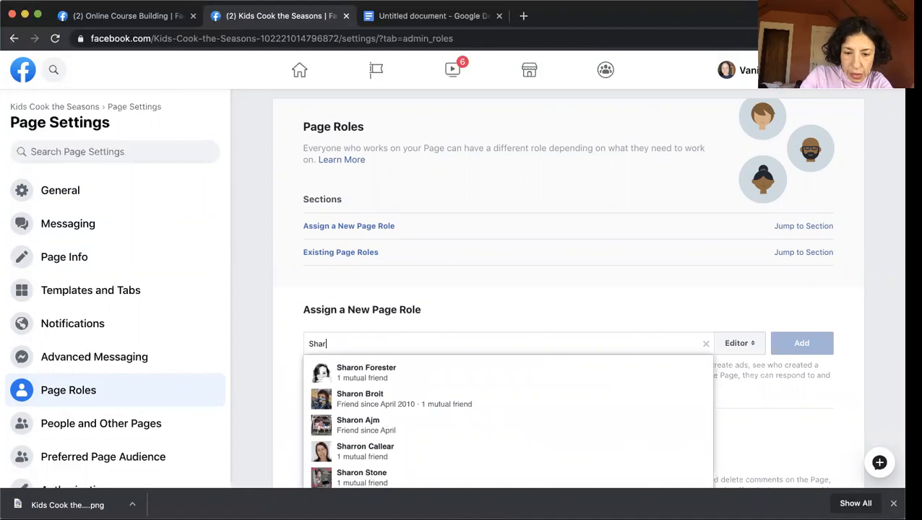
{"action": "left_click", "coordinate": [413, 429]}
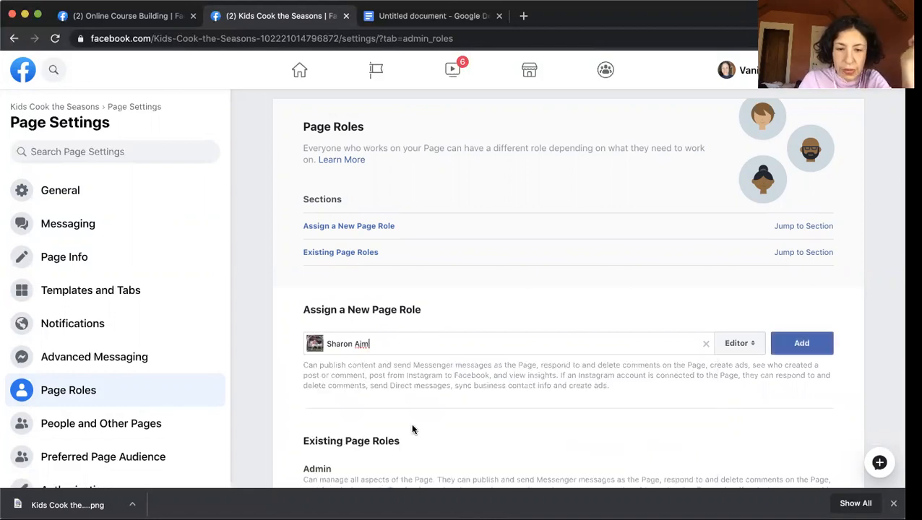
{"action": "left_click", "coordinate": [803, 344]}
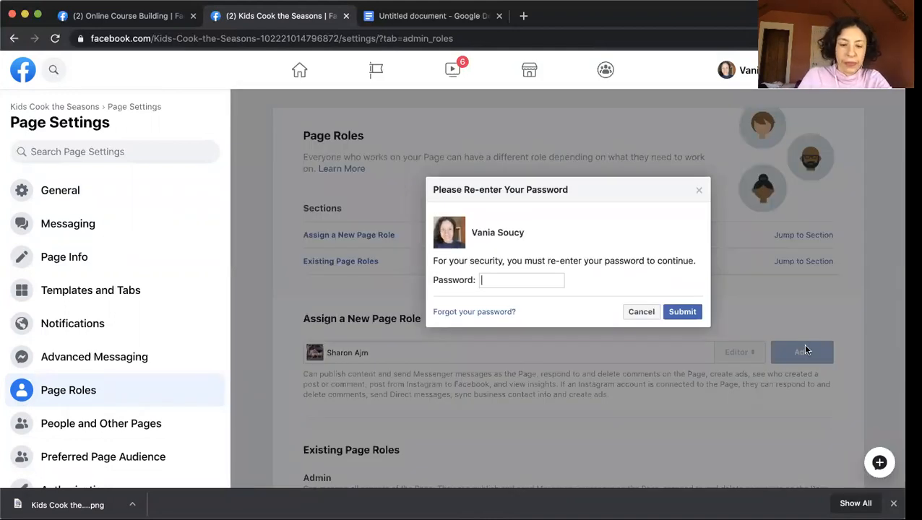
- Enter the account password in the security dialog, re-entering it as needed, and submit it to authorize the new Editor role
{"action": "type", "text": "•••••••"}
{"action": "type", "text": "••"}
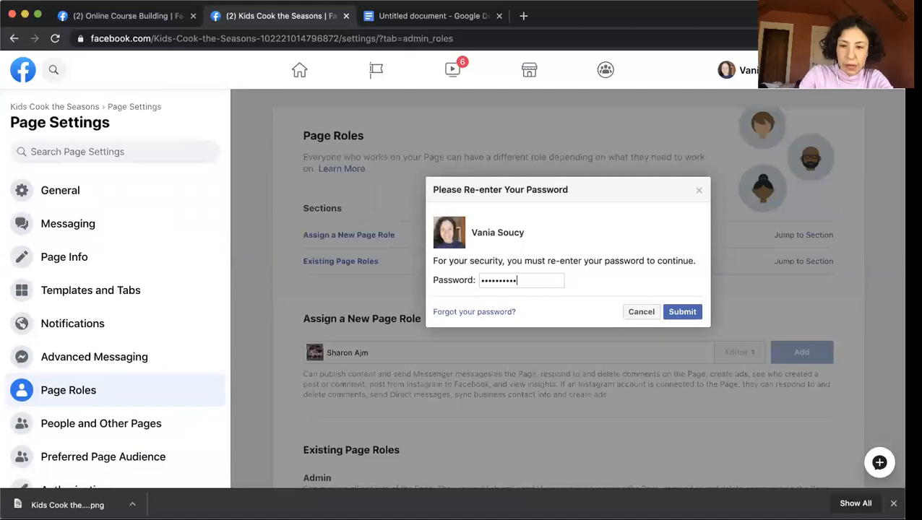
{"action": "left_click", "coordinate": [682, 311]}
{"action": "left_click", "coordinate": [533, 296]}
{"action": "type", "text": "•••••••••••"}
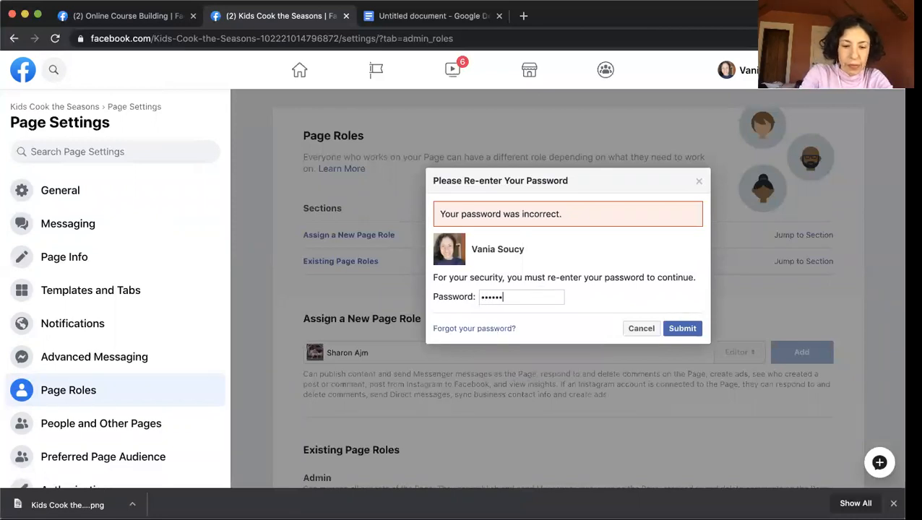
{"action": "left_click", "coordinate": [681, 329]}
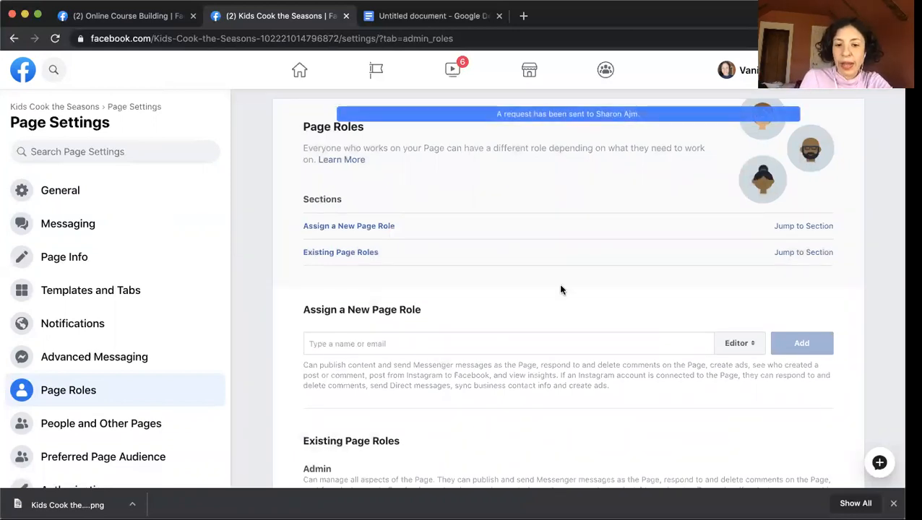
- Examine the existing page roles and the remaining settings categories, and return to the Kids Cook the Seasons page
{"action": "scroll", "coordinate": [567, 294], "scroll_direction": "down", "scroll_amount": 5}
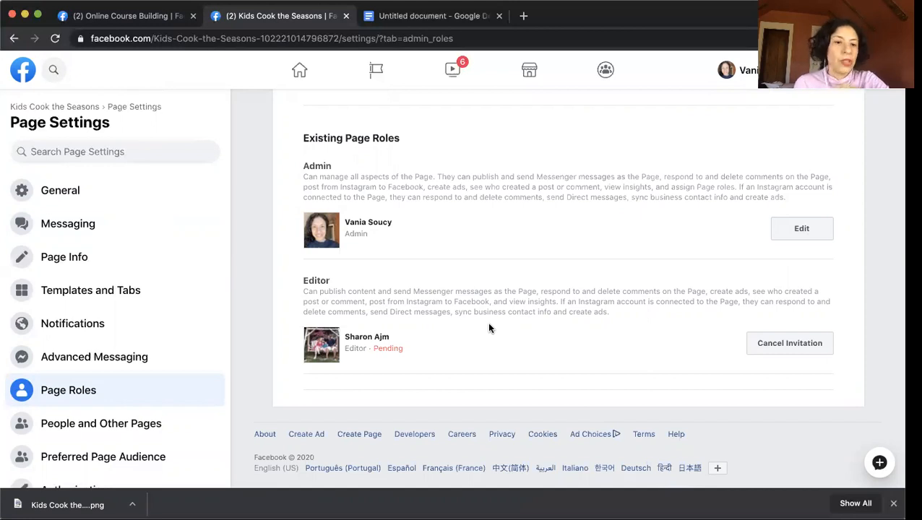
{"action": "scroll", "coordinate": [158, 369], "scroll_direction": "down", "scroll_amount": 8}
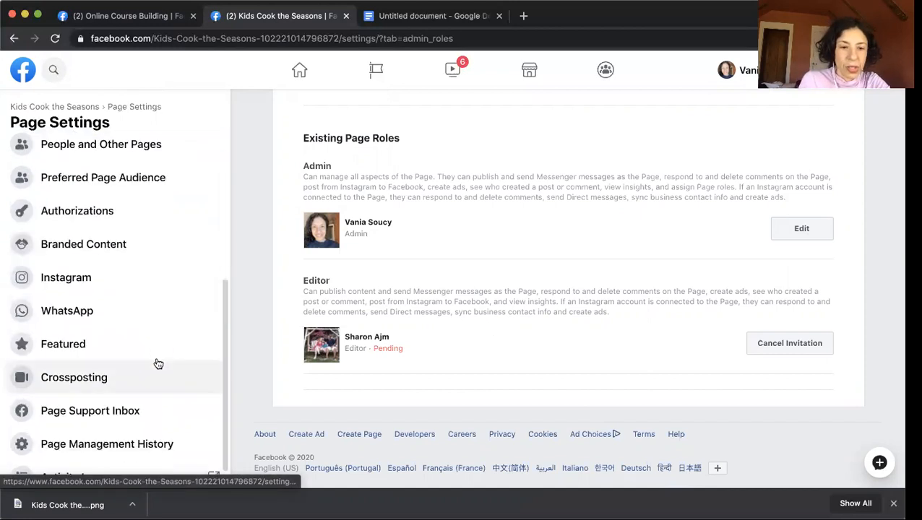
{"action": "scroll", "coordinate": [119, 422], "scroll_direction": "up", "scroll_amount": 8}
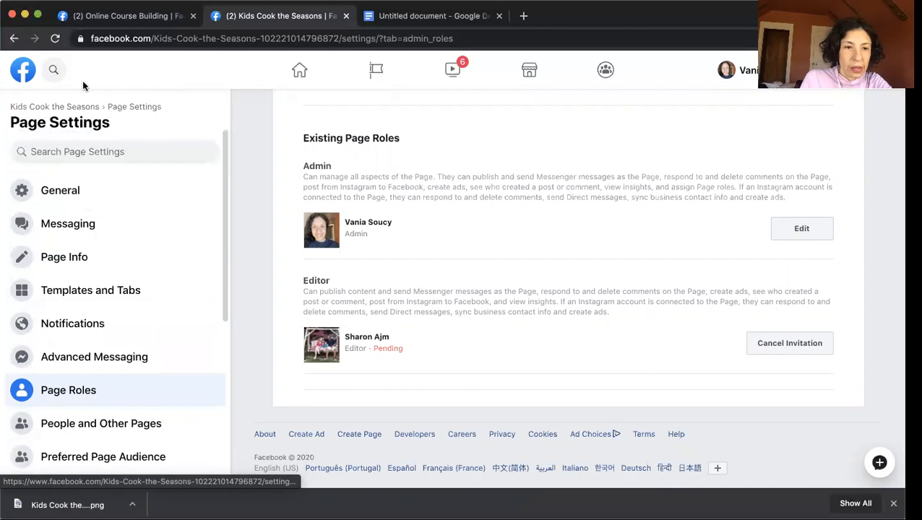
{"action": "left_click", "coordinate": [76, 108]}
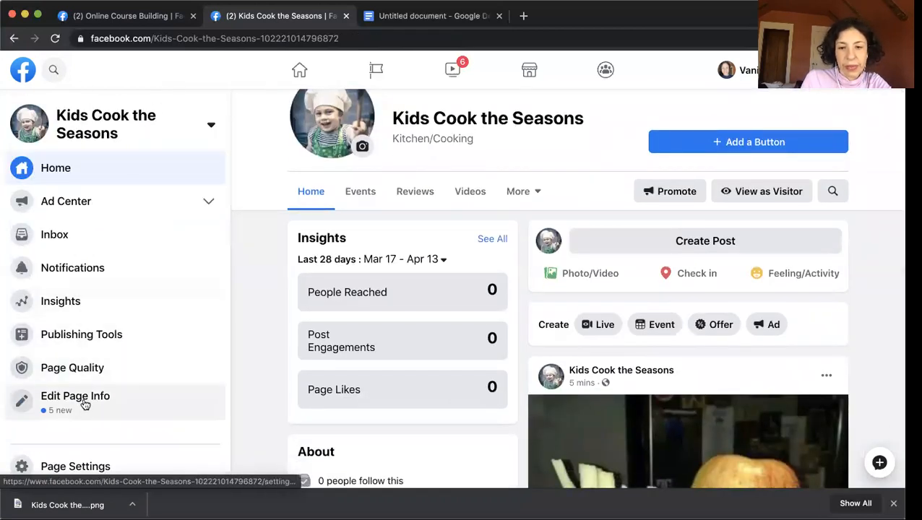
- Open the page info for editing, try "kidscooktheseason" as the username, and clear the entry without saving
{"action": "left_click", "coordinate": [84, 404]}
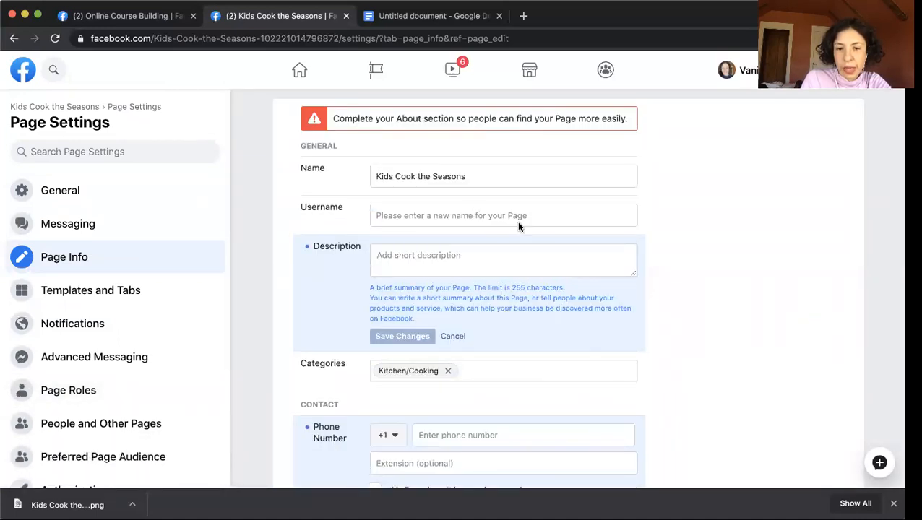
{"action": "left_click", "coordinate": [455, 214]}
{"action": "type", "text": "kids"}
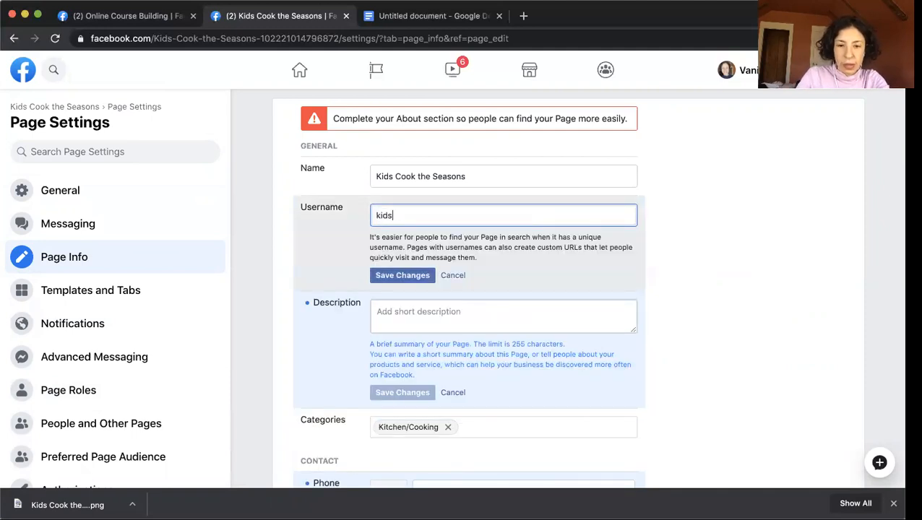
{"action": "type", "text": "cookt"}
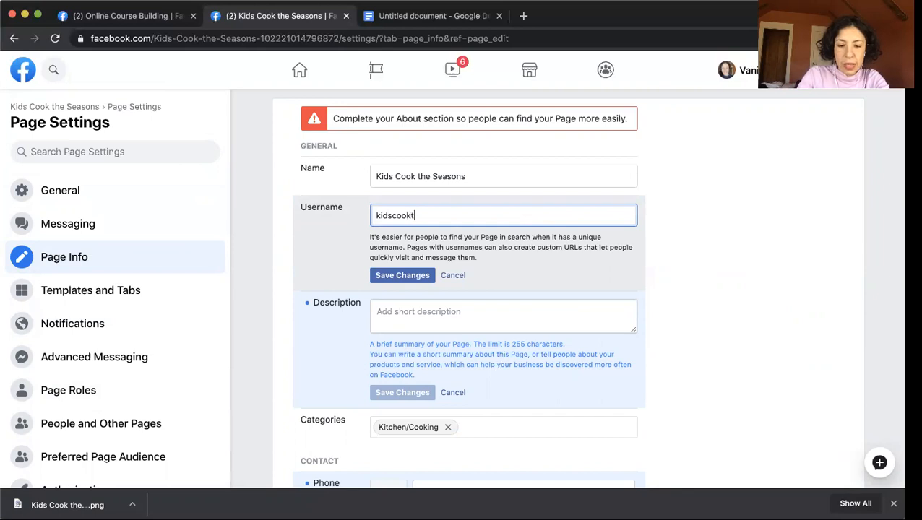
{"action": "type", "text": "heseason"}
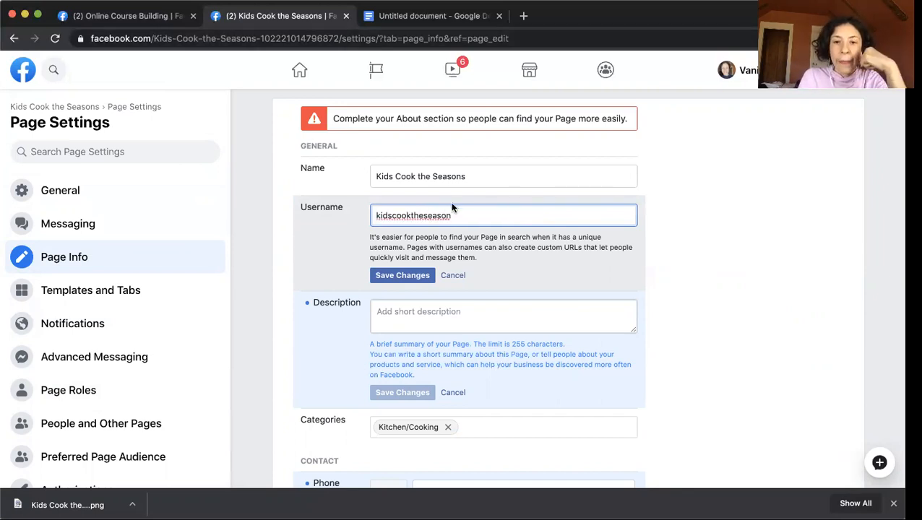
{"action": "left_click_drag", "start_coordinate": [453, 215], "coordinate": [362, 211]}
{"action": "key", "text": "BackSpace"}
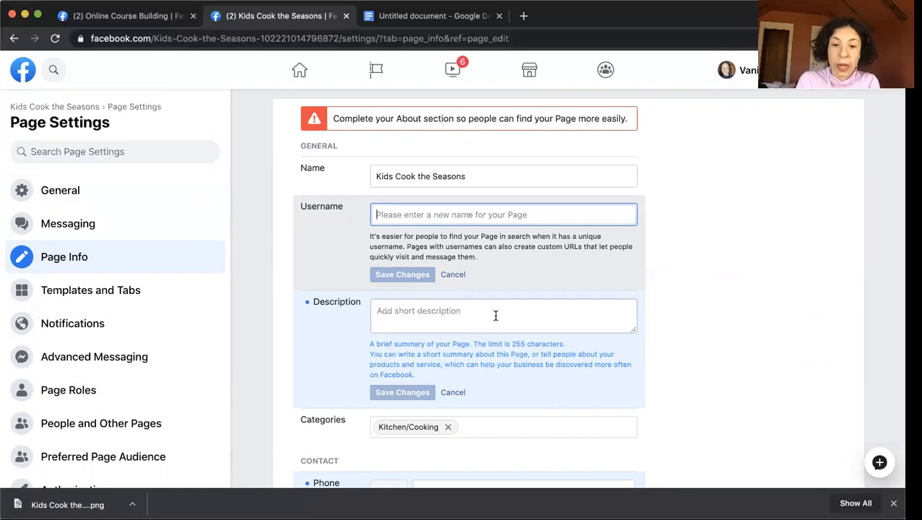
- Examine the remaining page info fields from contact details and hours to privacy policy, and return to the page's home
{"action": "scroll", "coordinate": [495, 315], "scroll_direction": "down", "scroll_amount": 5}
{"action": "scroll", "coordinate": [495, 316], "scroll_direction": "down", "scroll_amount": 15}
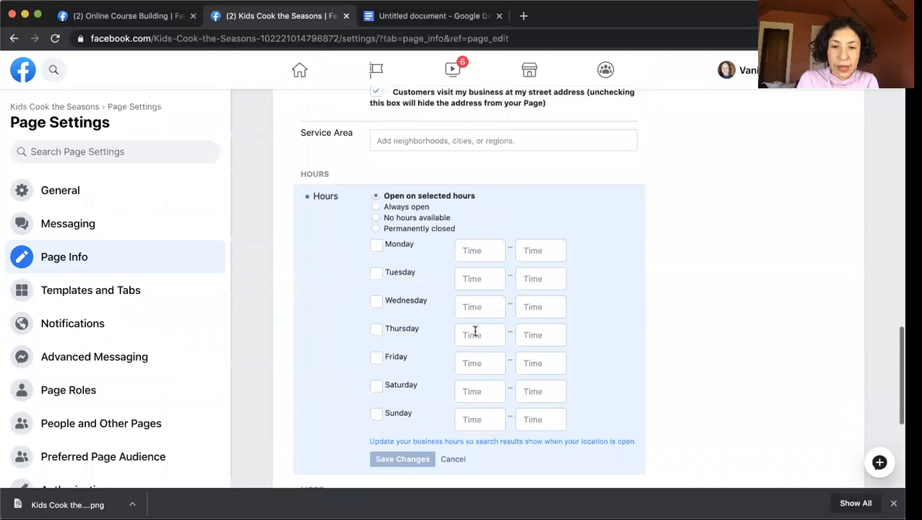
{"action": "scroll", "coordinate": [475, 329], "scroll_direction": "down", "scroll_amount": 7}
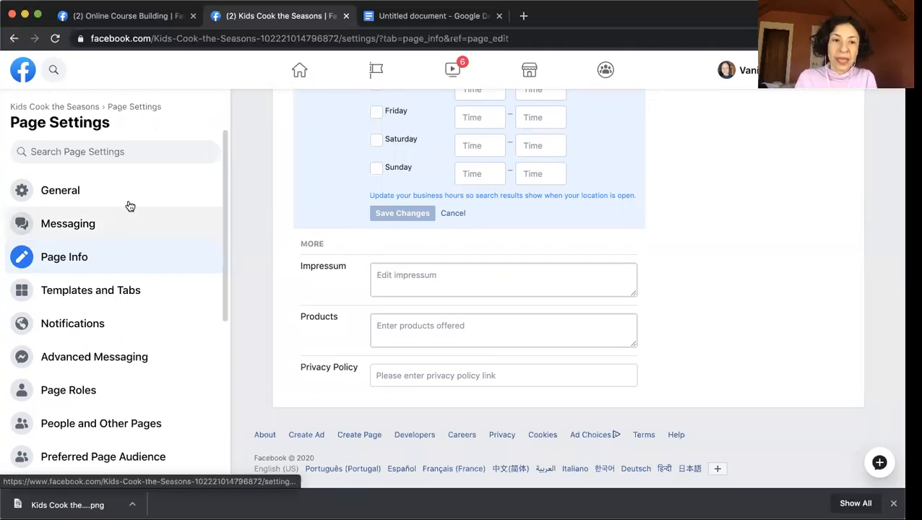
{"action": "left_click", "coordinate": [78, 107]}
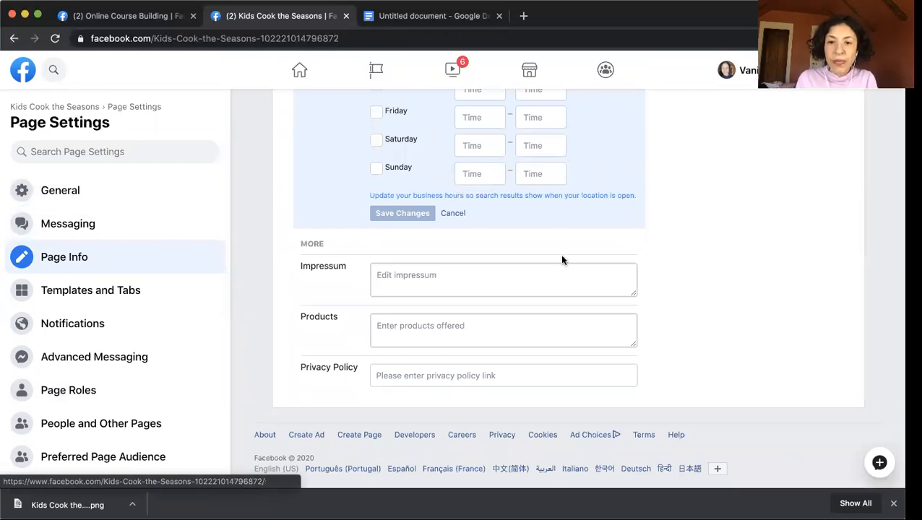
{"action": "scroll", "coordinate": [572, 248], "scroll_direction": "up", "scroll_amount": 3}
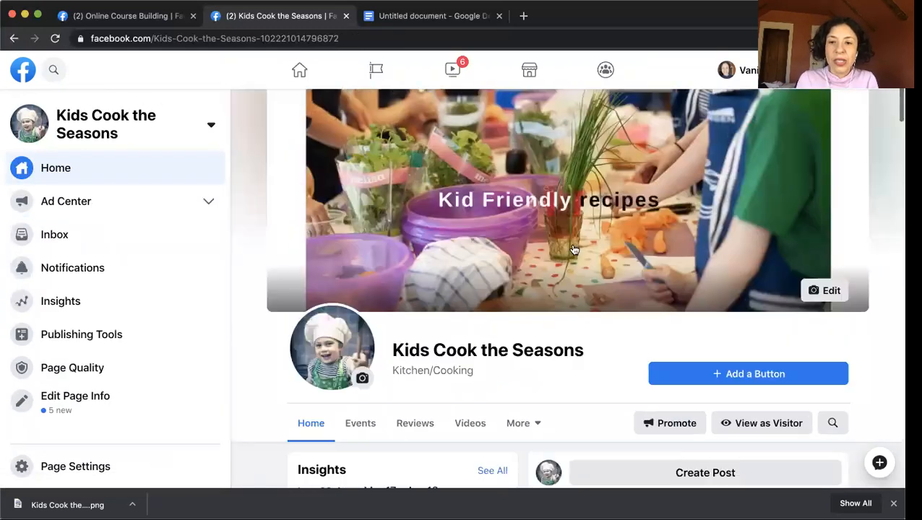